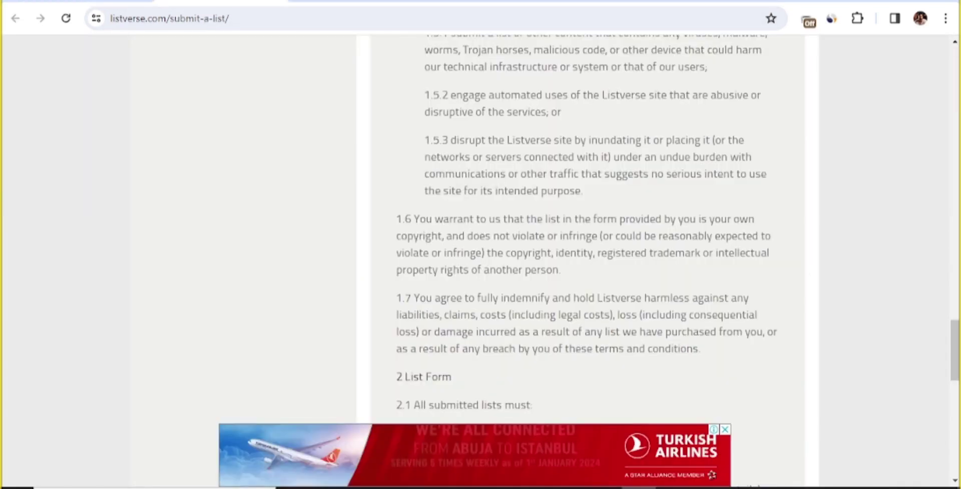
# Highlight the 'We only accept submissions from the…' rule on the Write & Get Paid page
pyautogui.scroll(4, 573, 326)
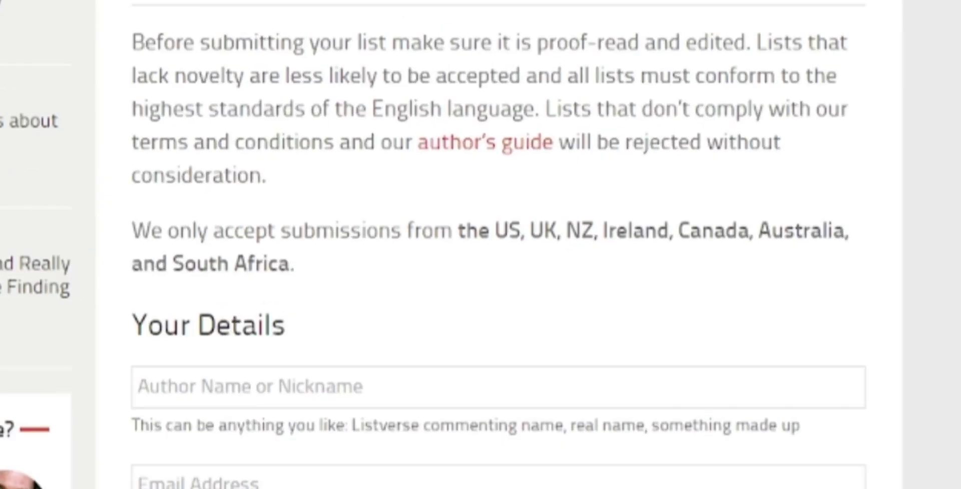
pyautogui.moveTo(221, 236); pyautogui.dragTo(327, 280)
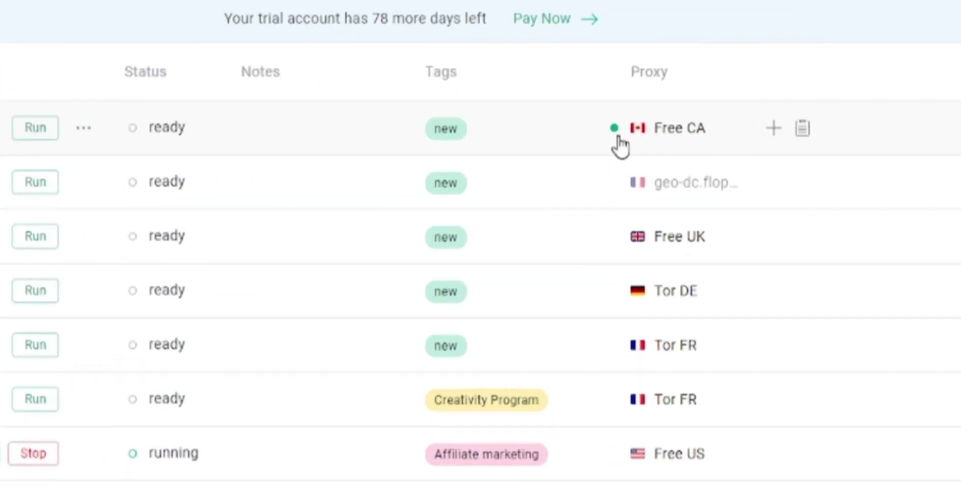
# Browse the My Internet profile's proxy locations in GoLogin and keep it on Free CA
pyautogui.click(655, 134)
pyautogui.scroll(-5, 683, 320)
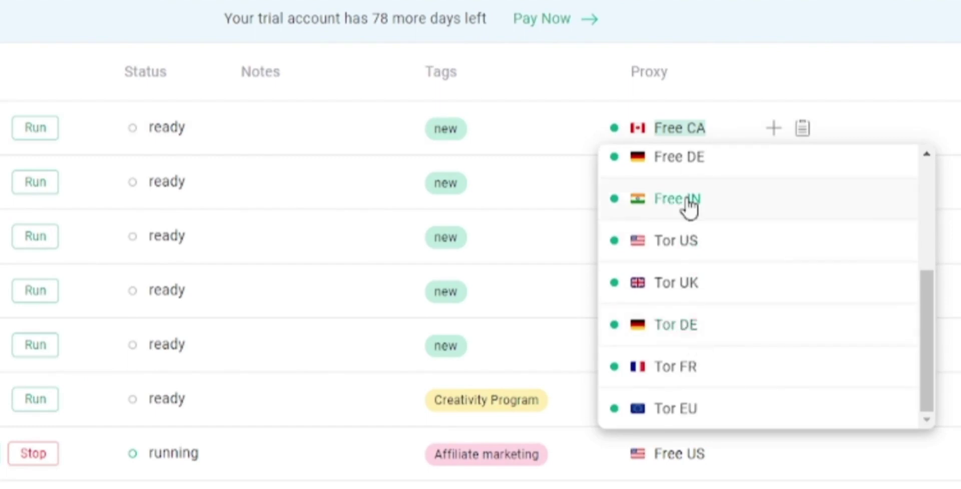
pyautogui.scroll(2, 711, 265)
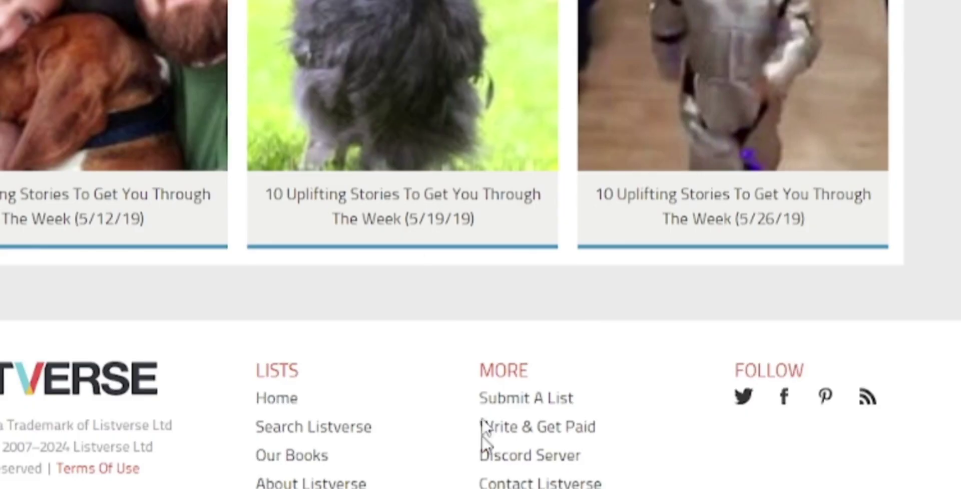
pyautogui.scroll(10, 482, 434)
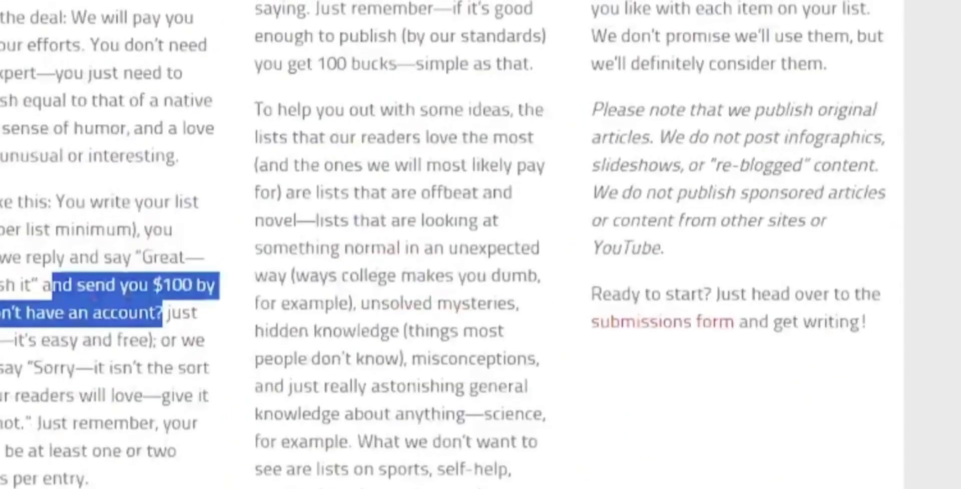
pyautogui.scroll(10, 480, 301)
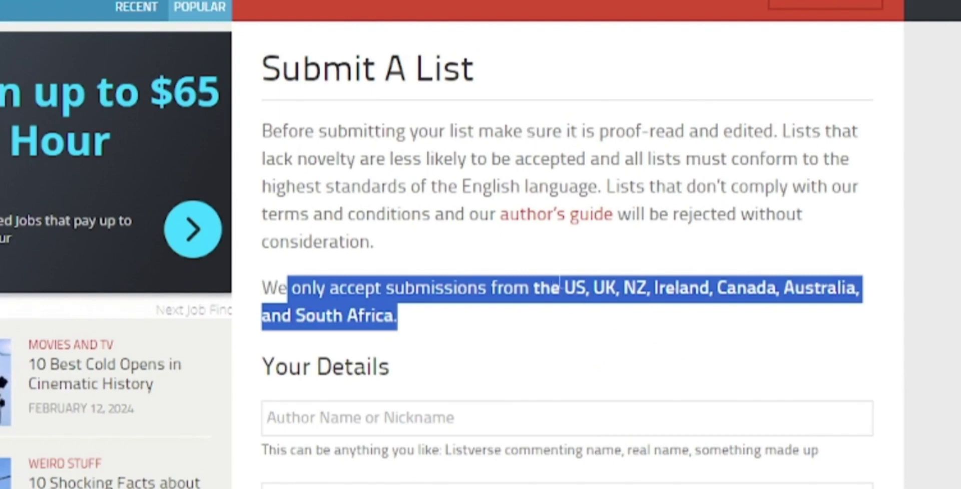
pyautogui.click(560, 286)
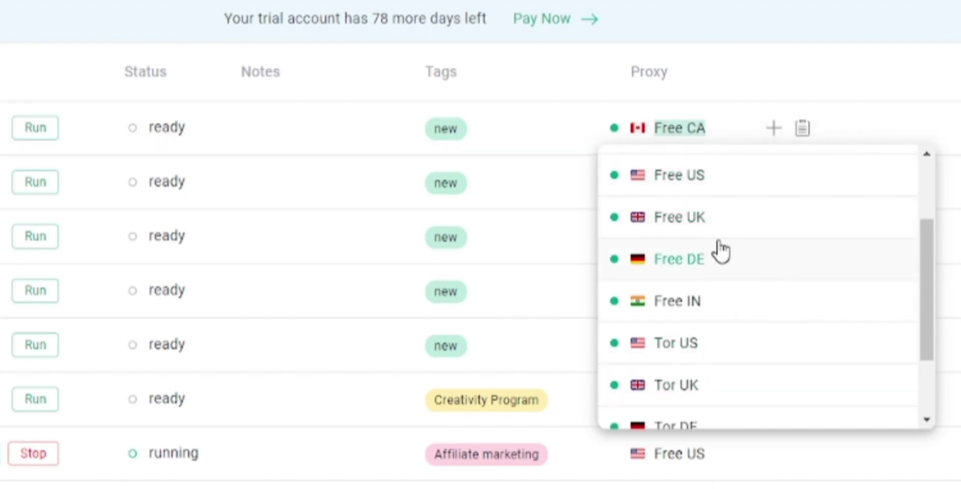
pyautogui.scroll(-2, 723, 250)
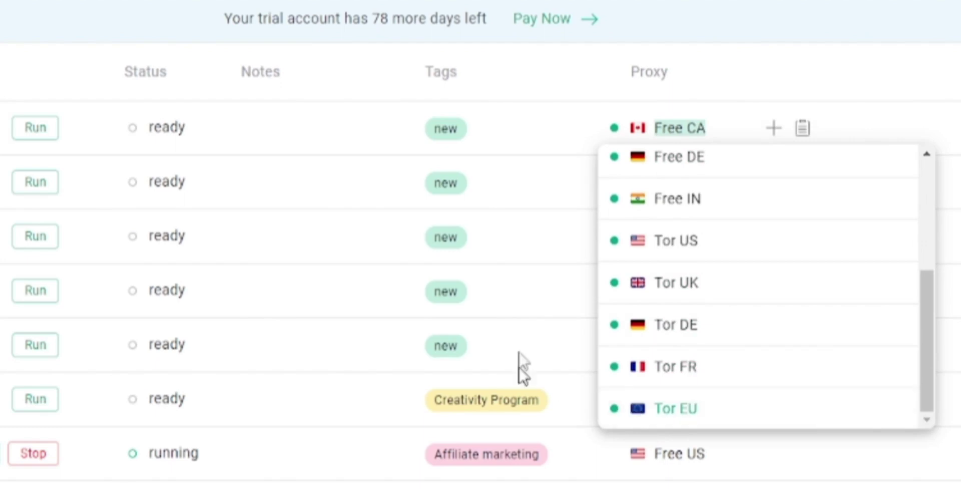
pyautogui.click(545, 194)
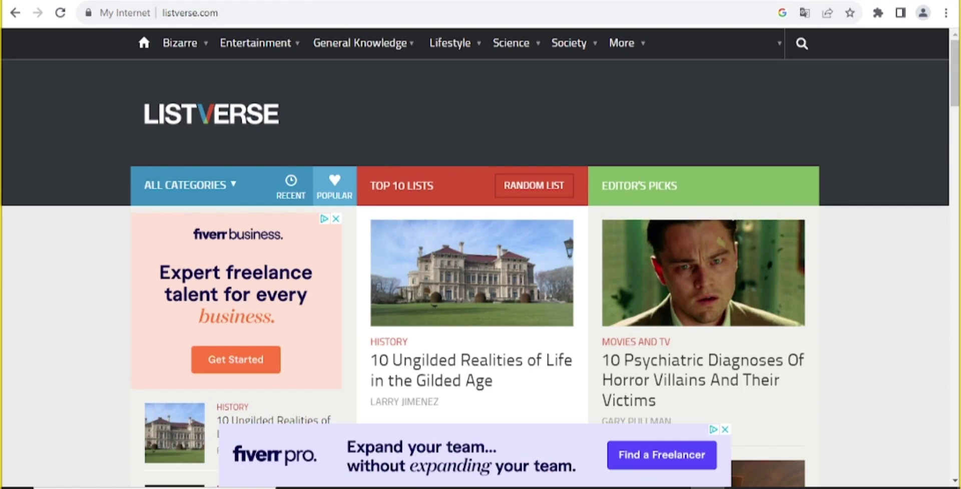
pyautogui.click(368, 2)
pyautogui.moveTo(280, 52)
pyautogui.moveTo(129, 116); pyautogui.dragTo(421, 126)
pyautogui.click(422, 127)
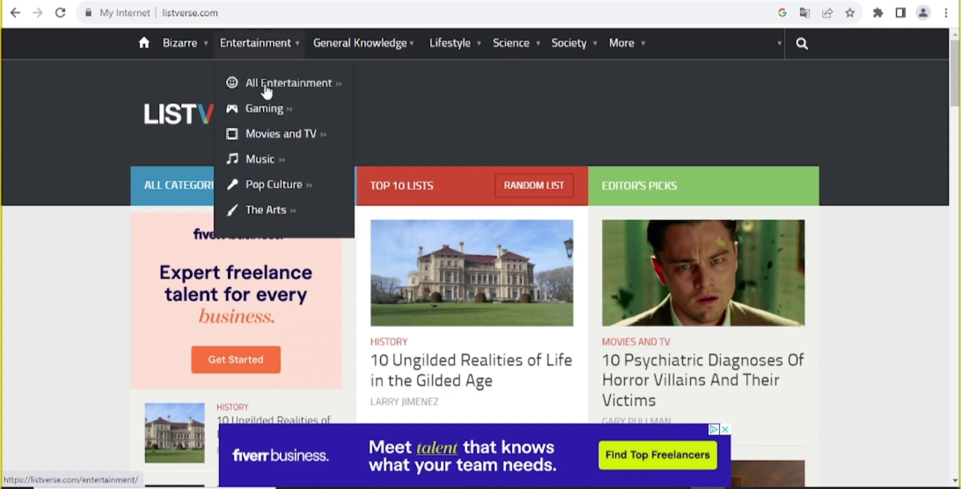
pyautogui.scroll(-1, 425, 103)
pyautogui.scroll(-4, 433, 292)
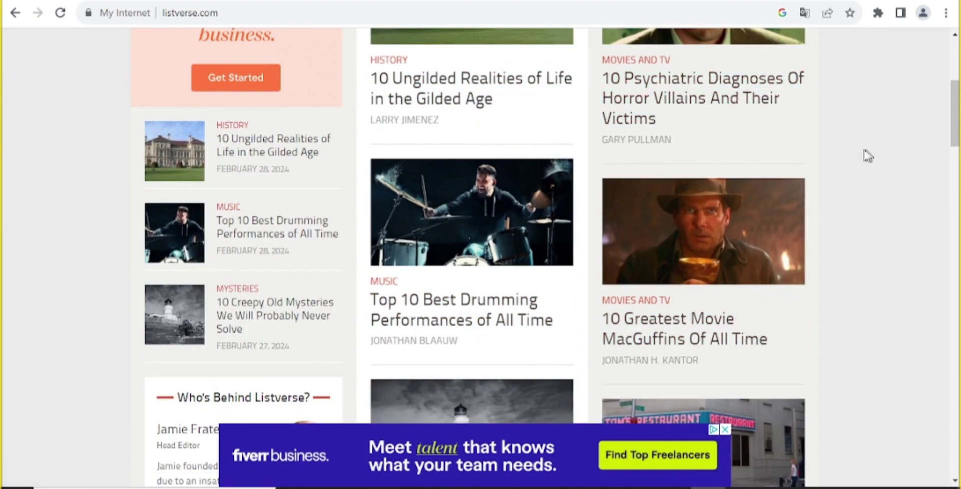
pyautogui.scroll(3, 872, 152)
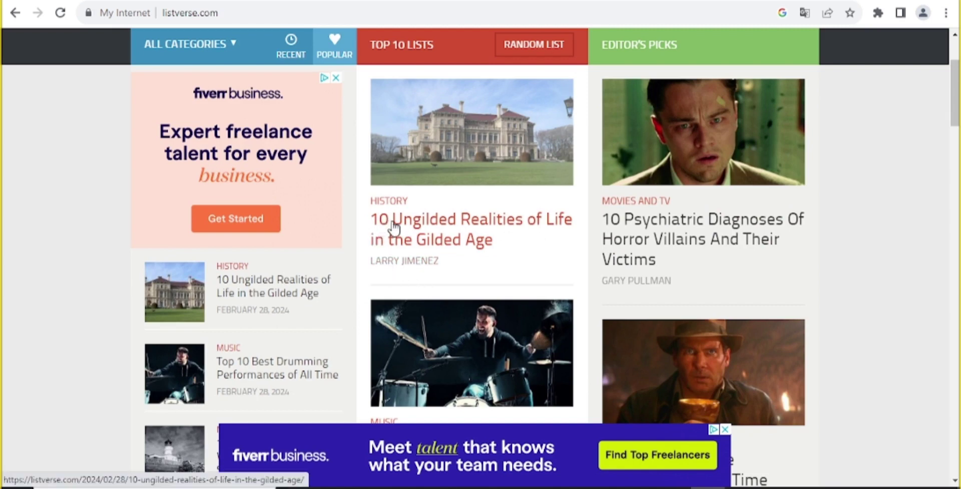
pyautogui.scroll(-10, 660, 230)
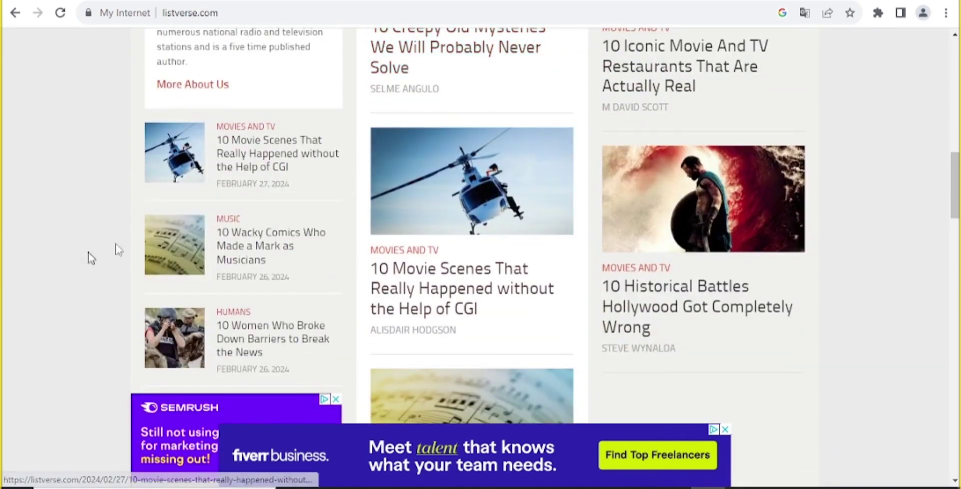
pyautogui.scroll(-1, 620, 252)
pyautogui.scroll(-12, 519, 271)
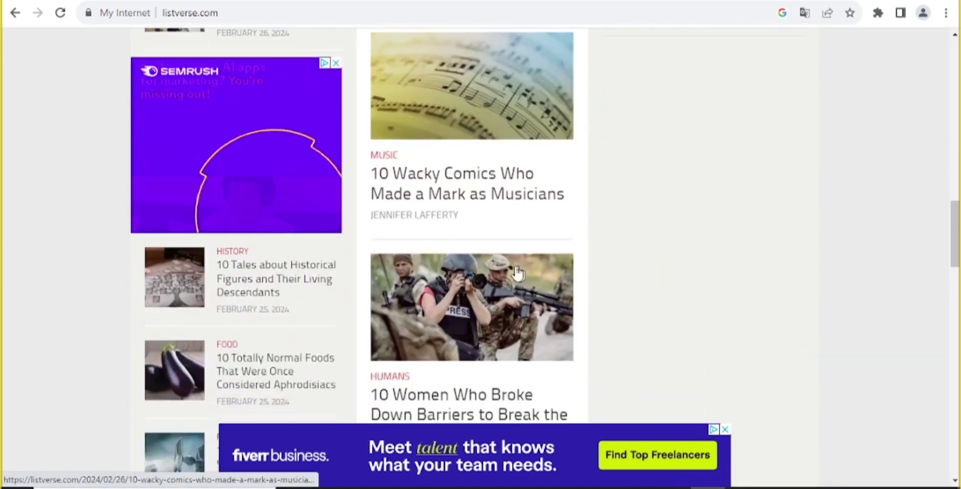
pyautogui.scroll(-8, 461, 254)
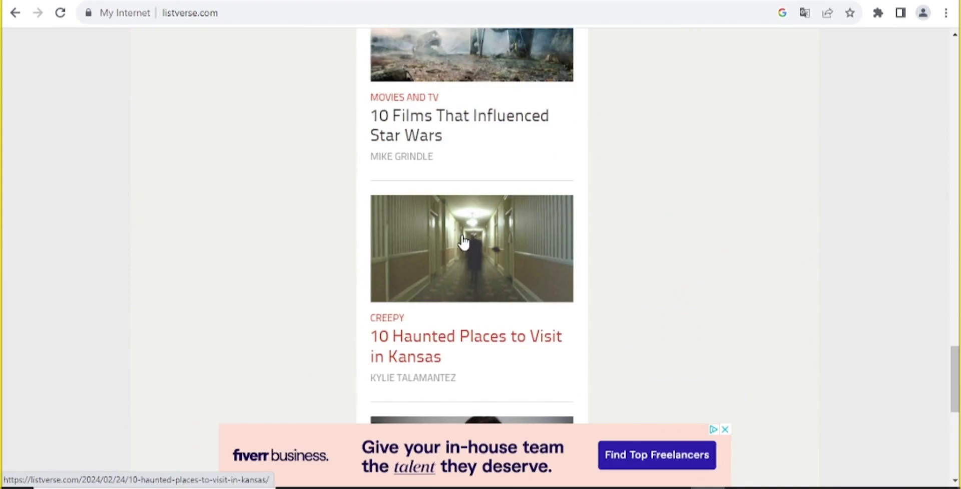
pyautogui.scroll(20, 209, 112)
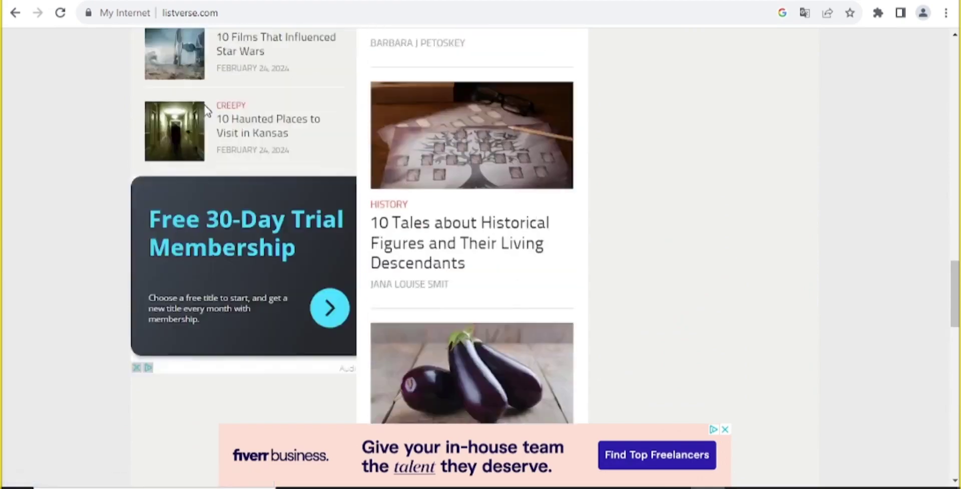
pyautogui.scroll(5, 449, 56)
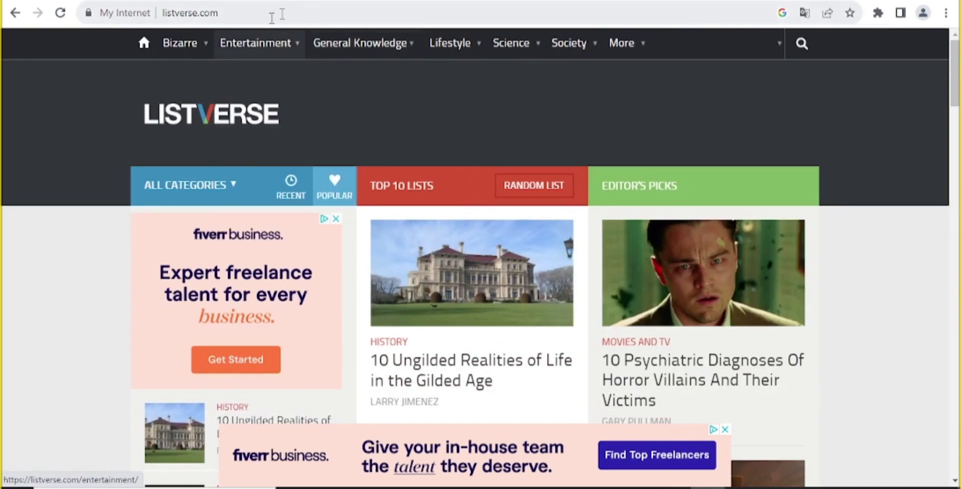
pyautogui.moveTo(204, 50)
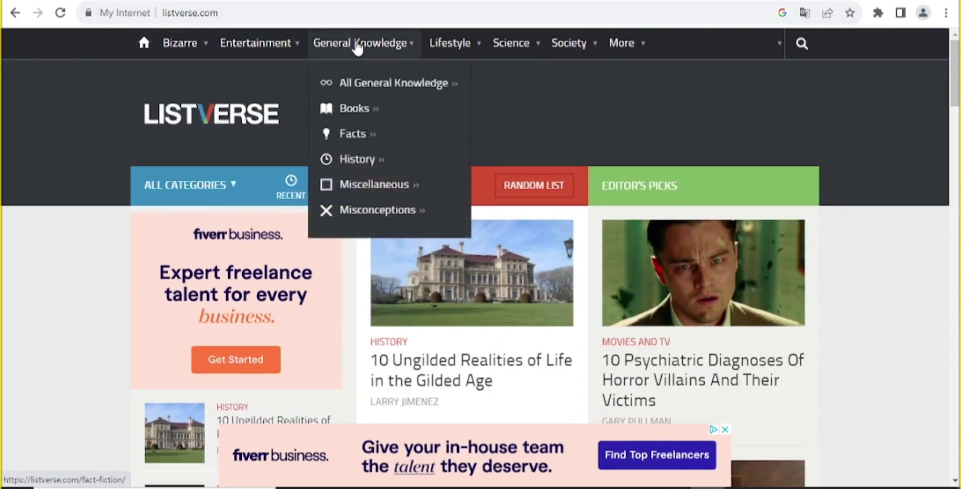
pyautogui.moveTo(482, 43)
pyautogui.moveTo(579, 56)
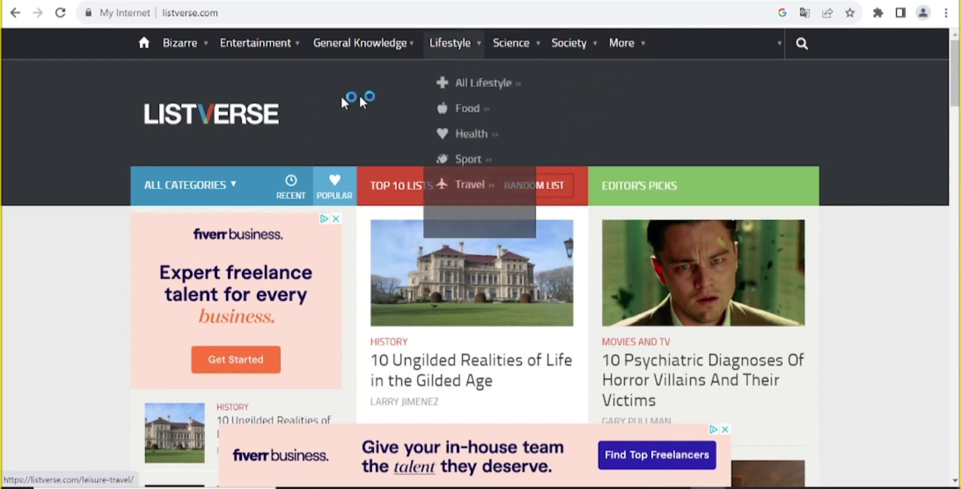
pyautogui.moveTo(265, 49)
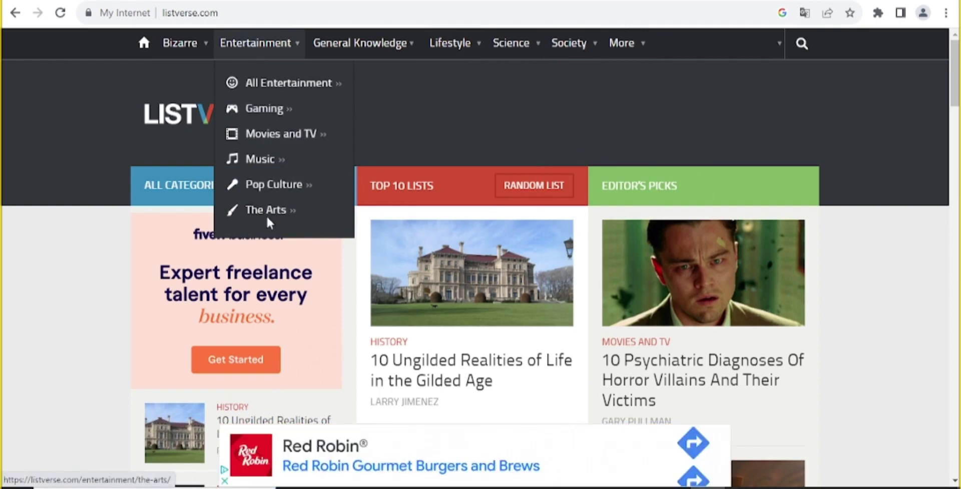
pyautogui.moveTo(360, 50)
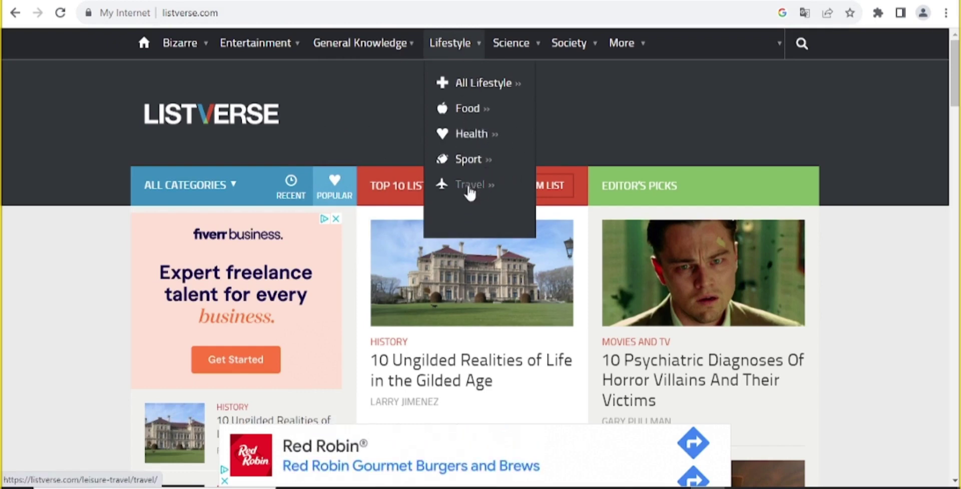
pyautogui.moveTo(509, 55)
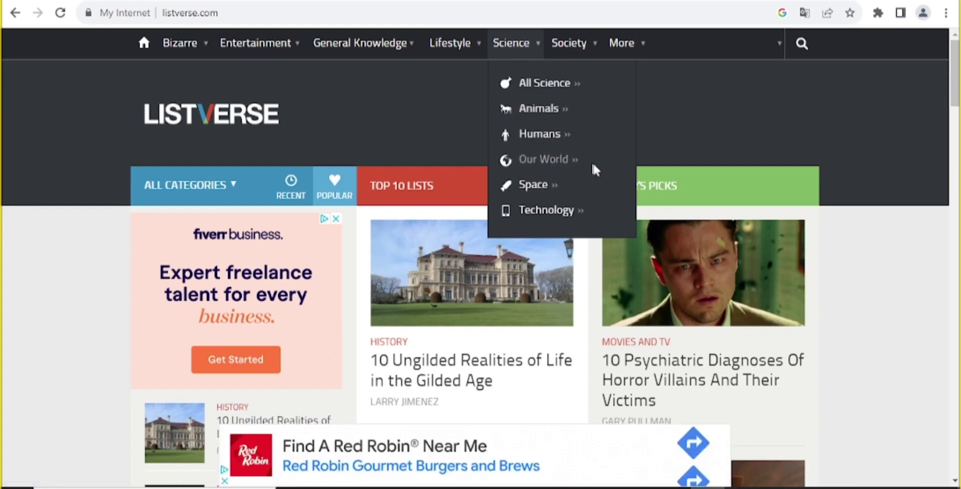
pyautogui.moveTo(580, 42)
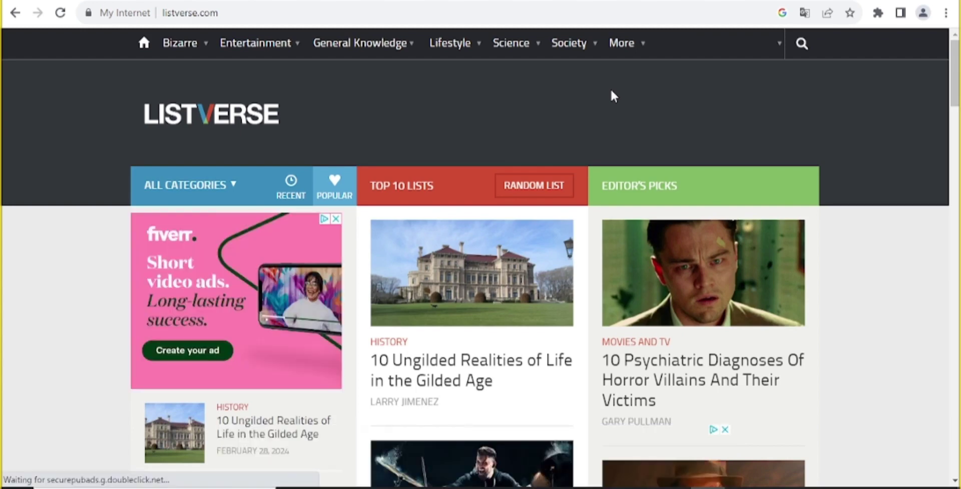
# Look over the Listverse navigation menus once more
pyautogui.moveTo(383, 31)
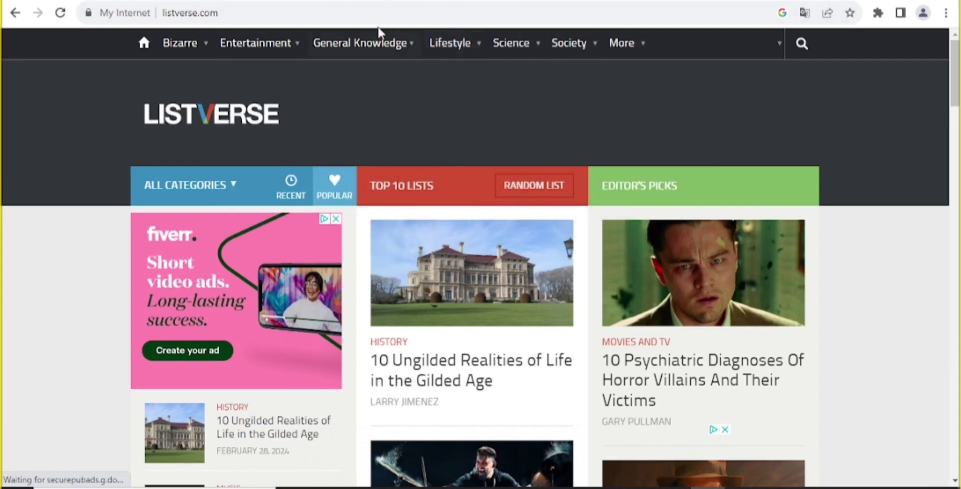
pyautogui.moveTo(311, 59)
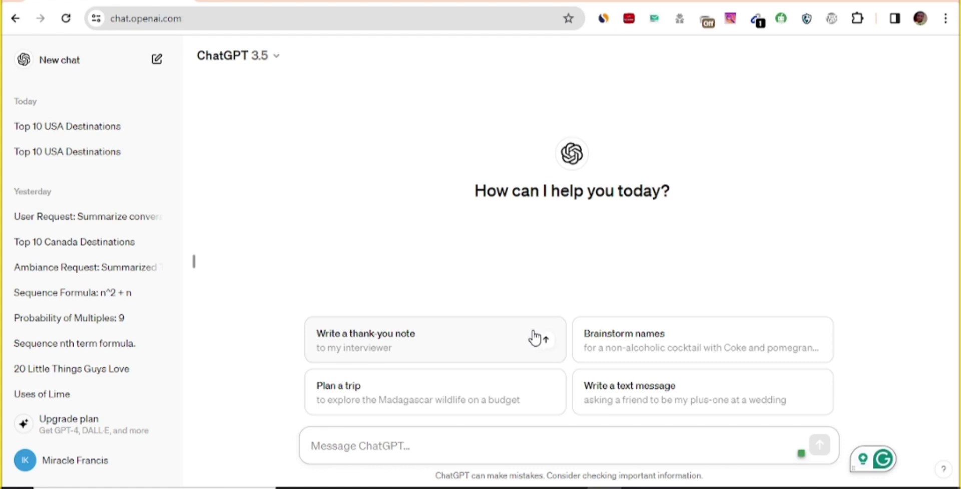
# Ask ChatGPT to 'write me an article outlining the 10 best places to visit in Canada.'
pyautogui.write('write me an article outlining the 10 best places to visit in Canada.')
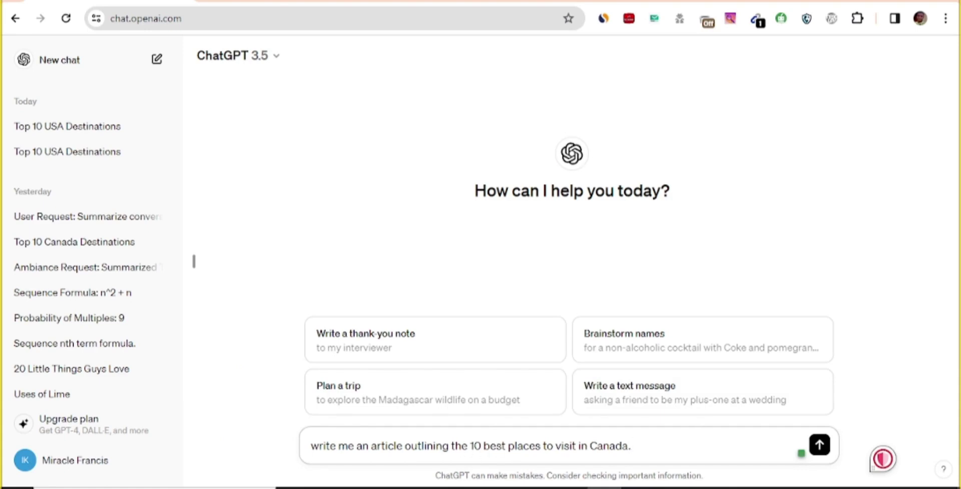
pyautogui.moveTo(462, 445); pyautogui.dragTo(671, 428)
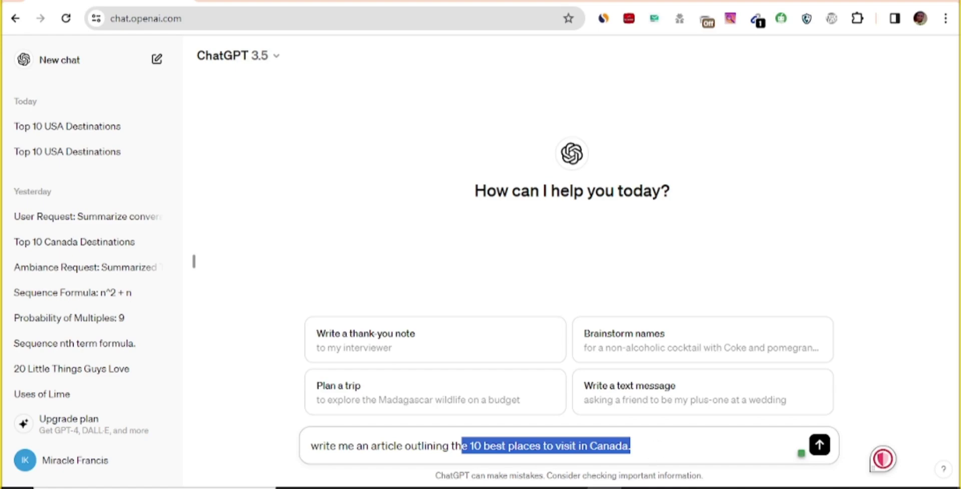
pyautogui.click(671, 431)
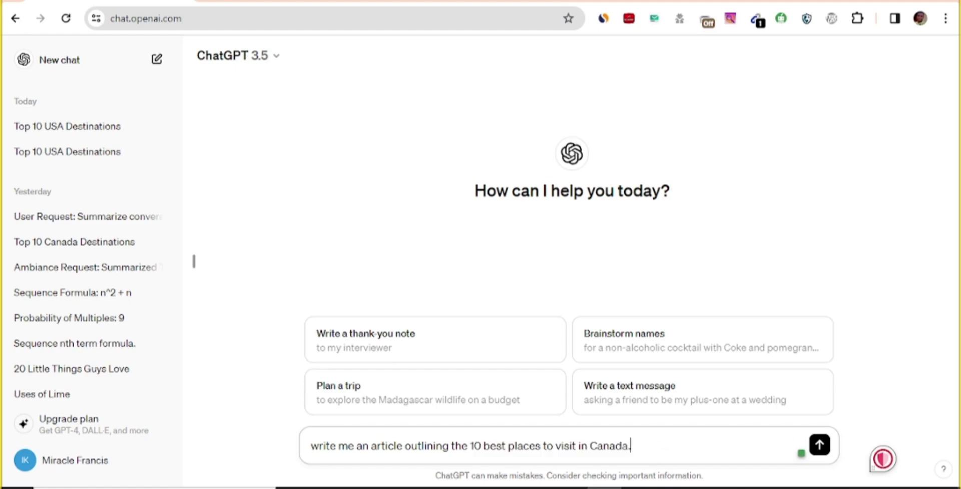
pyautogui.click(820, 446)
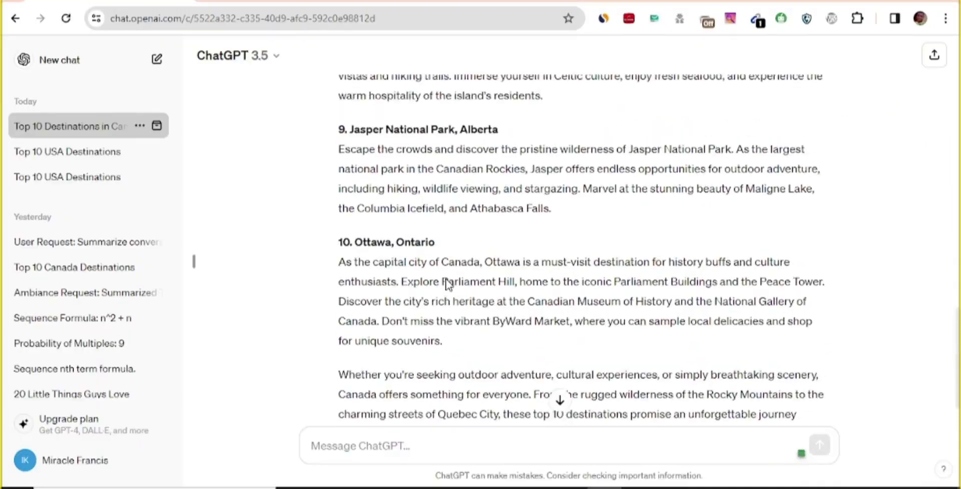
# Scroll up to view ChatGPT's generated Canada destinations article
pyautogui.scroll(15, 444, 278)
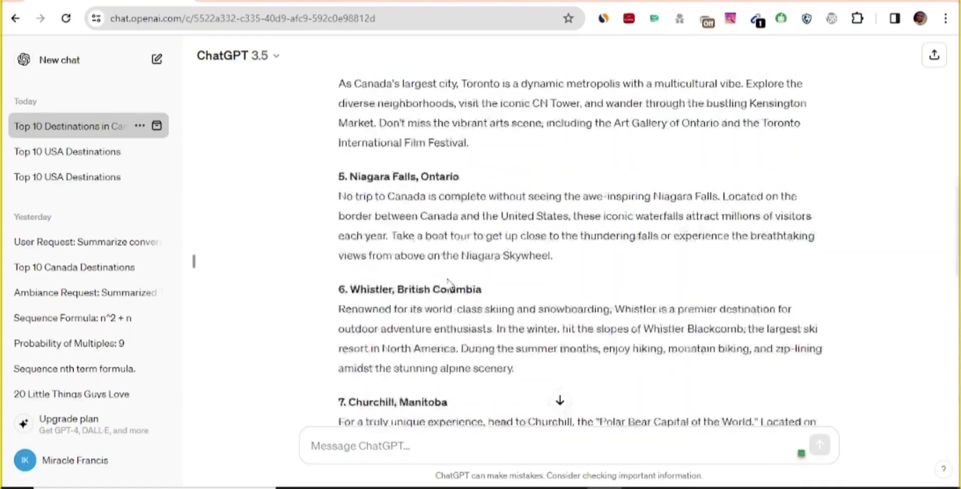
# Scroll through ChatGPT's Canada destinations article from top to bottom
pyautogui.scroll(5, 433, 270)
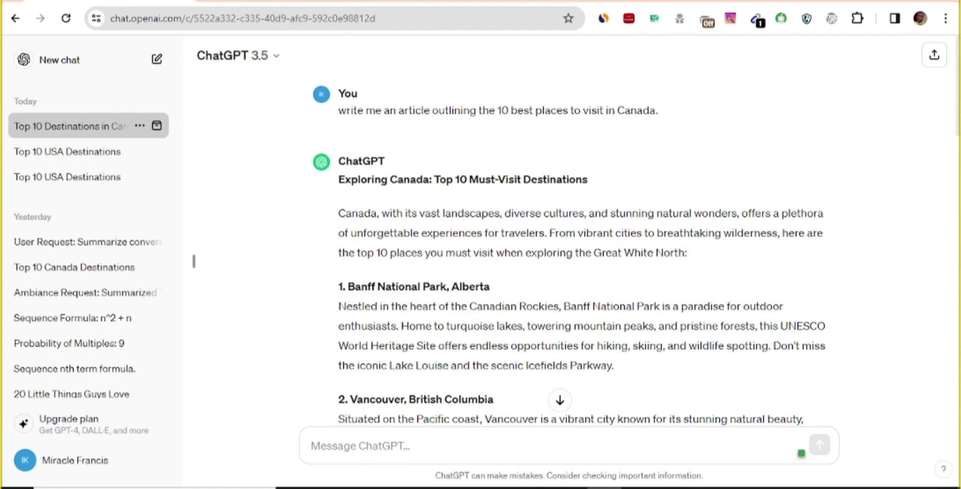
pyautogui.scroll(-12, 371, 225)
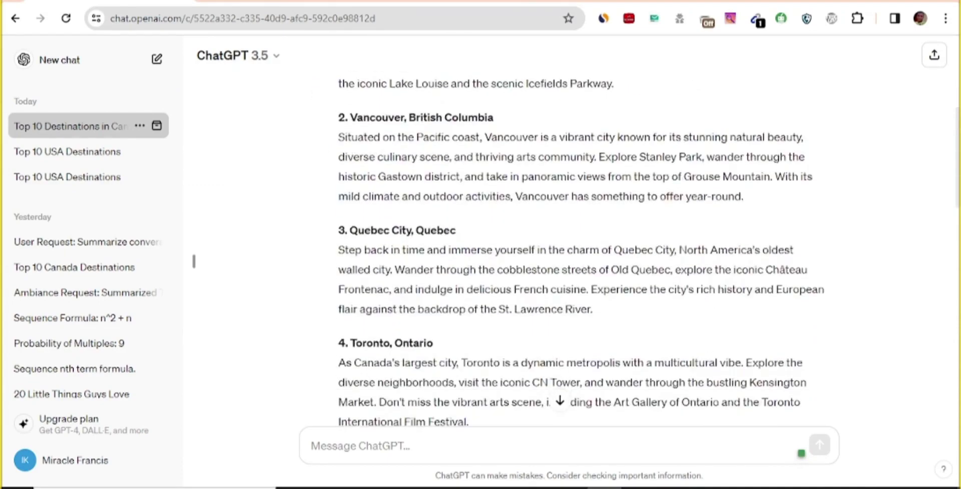
pyautogui.scroll(-8, 345, 220)
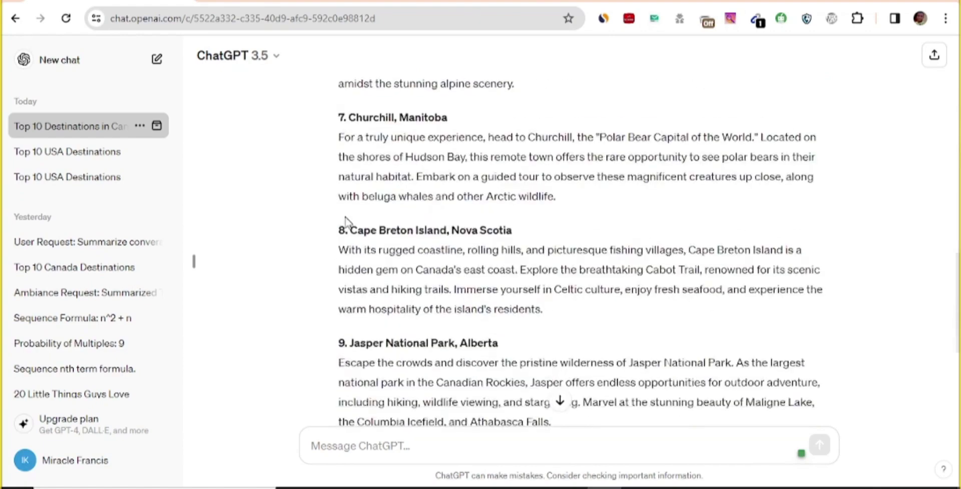
pyautogui.scroll(-1, 370, 245)
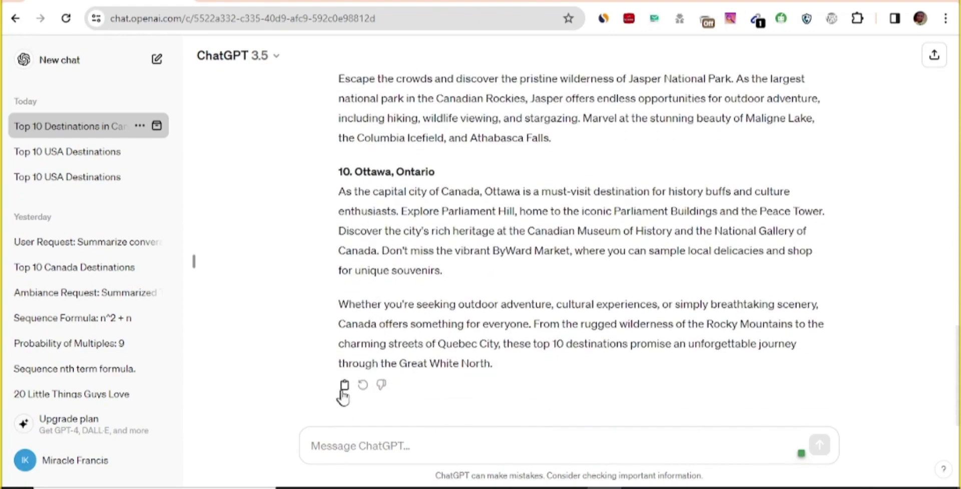
pyautogui.scroll(1, 386, 316)
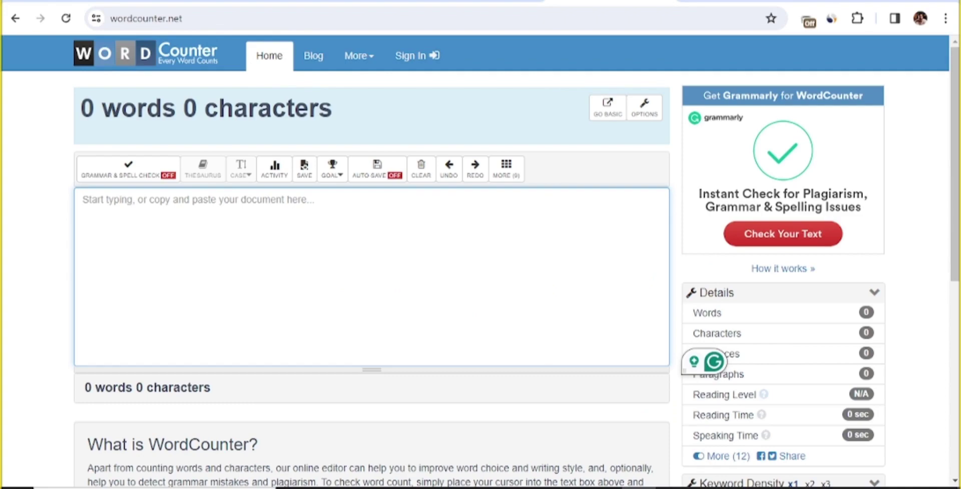
# Paste the Canada article into WordCounter and select its 660-word, 4,386-character count
pyautogui.hotkey('ctrl', 'v')
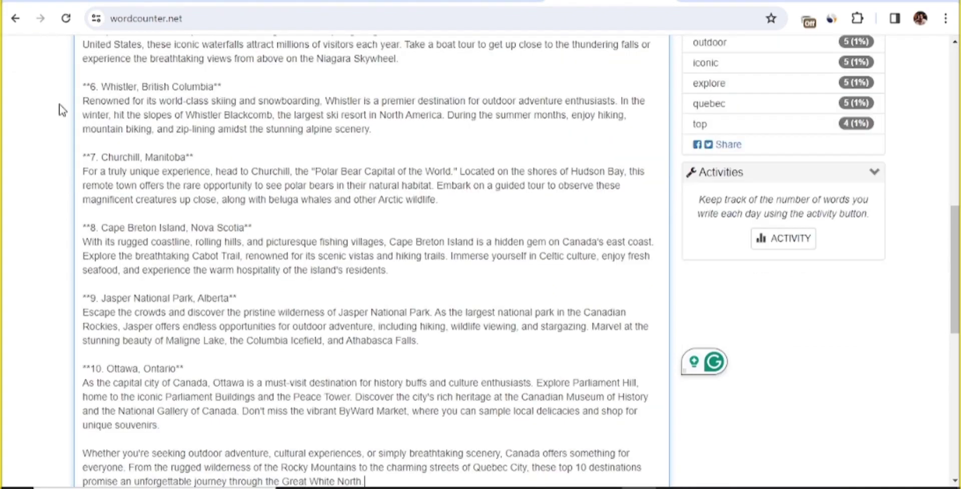
pyautogui.scroll(7, 60, 107)
pyautogui.scroll(4, 370, 251)
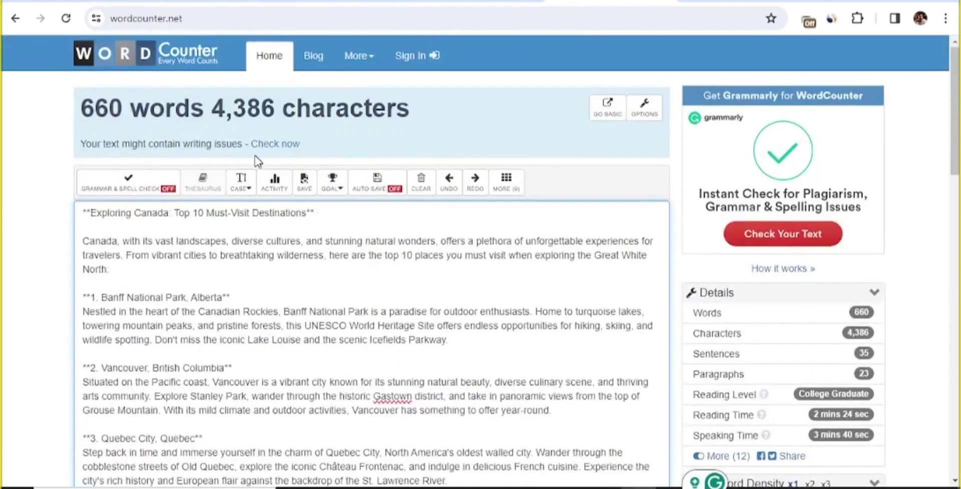
pyautogui.moveTo(188, 109); pyautogui.dragTo(95, 108)
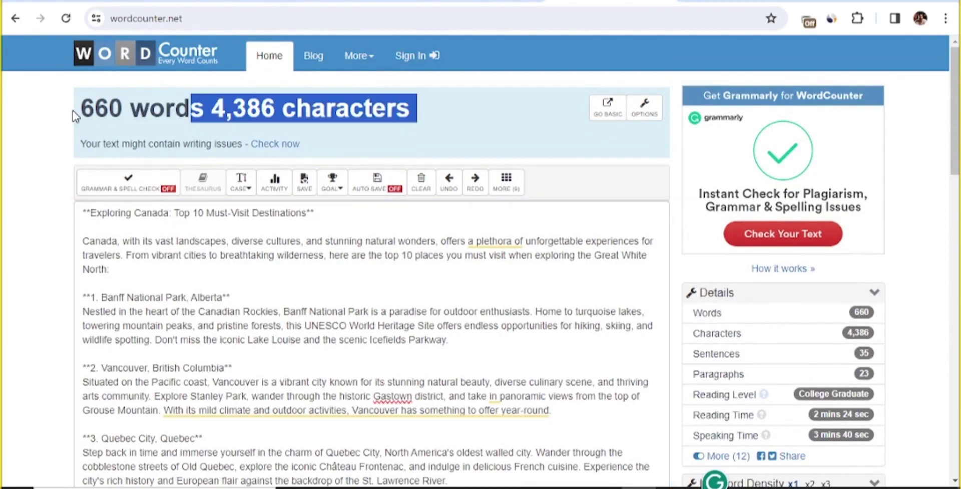
pyautogui.tripleClick(246, 108)
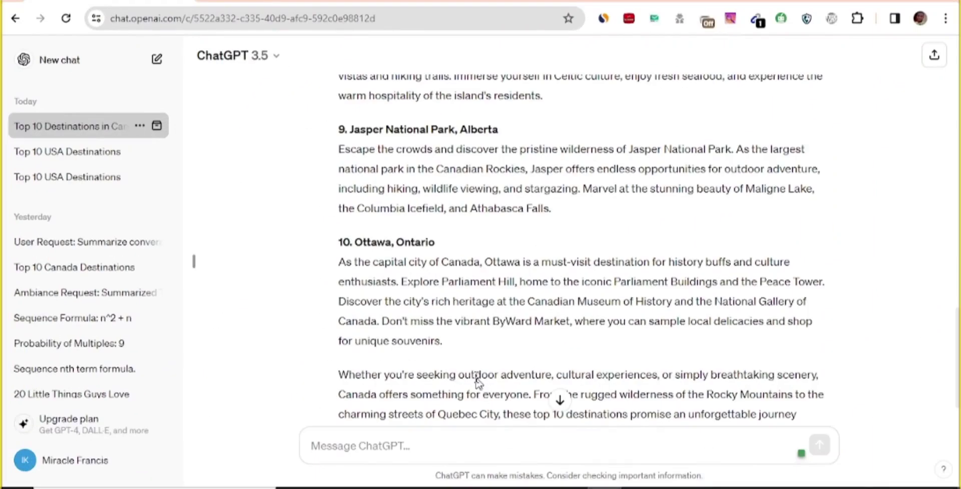
# Select the heading 'Exploring Canada: Top 10 Must-Visit Destinations' in ChatGPT's reply
pyautogui.scroll(15, 456, 308)
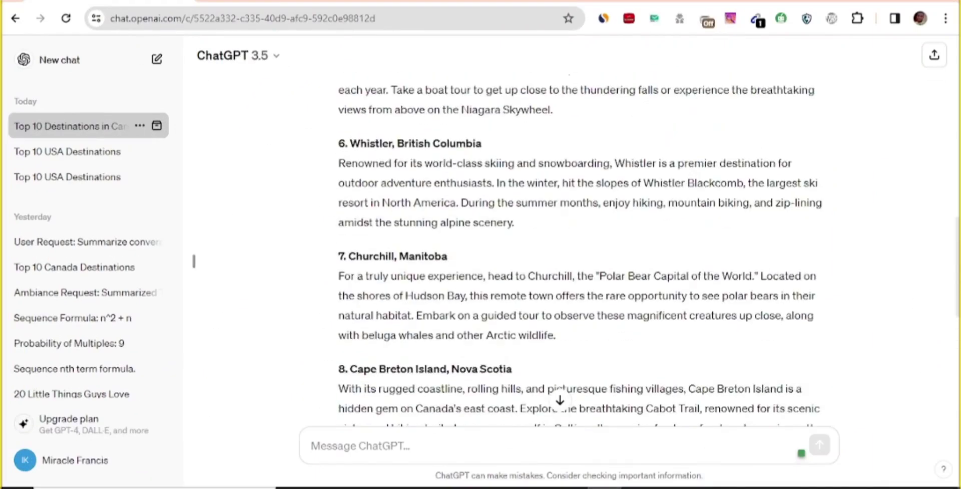
pyautogui.scroll(5, 457, 308)
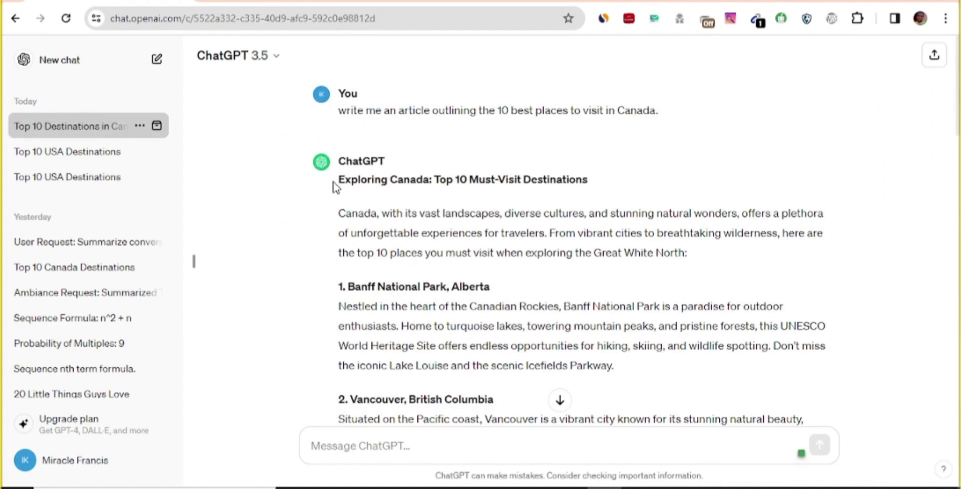
pyautogui.moveTo(349, 181); pyautogui.dragTo(637, 183)
pyautogui.hotkey('ctrl', 'c')
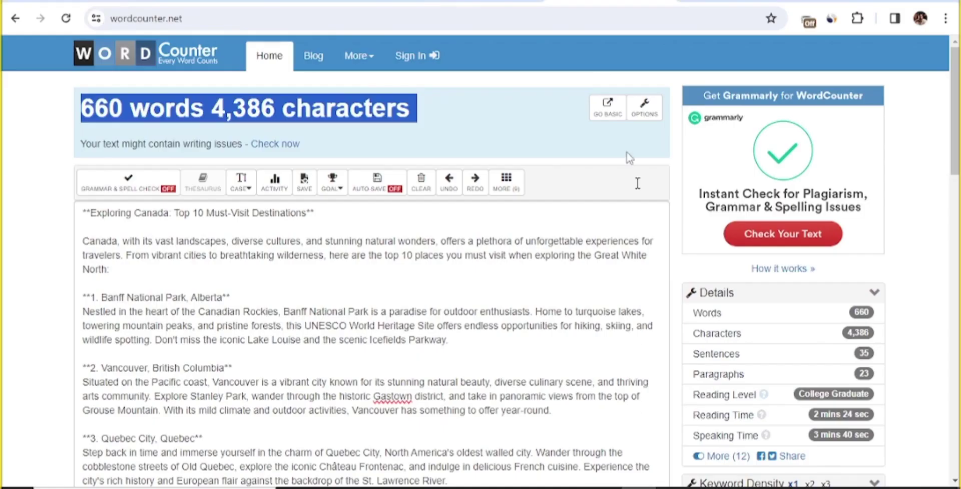
# Paste the heading into the blank Google Doc as a center-aligned title
pyautogui.click(485, 6)
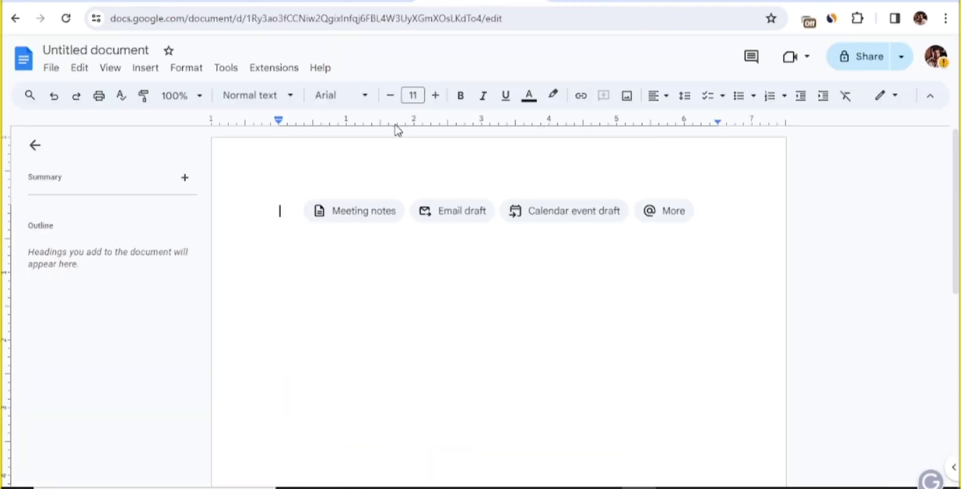
pyautogui.hotkey('ctrl', 'v')
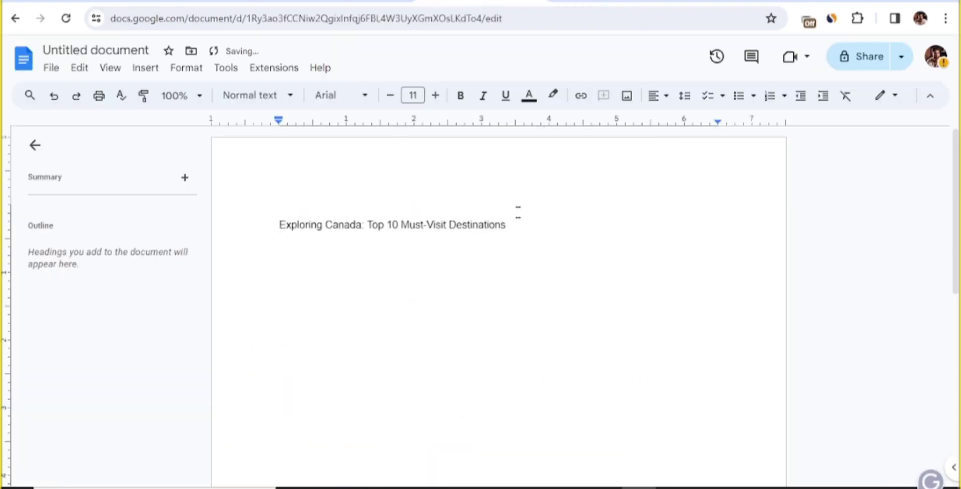
pyautogui.hotkey('ctrl', 'a')
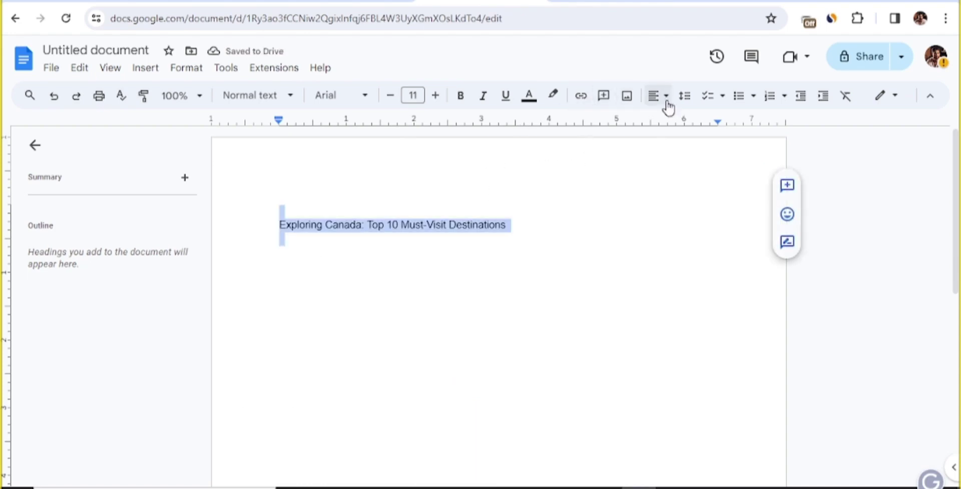
pyautogui.click(668, 107)
pyautogui.click(678, 121)
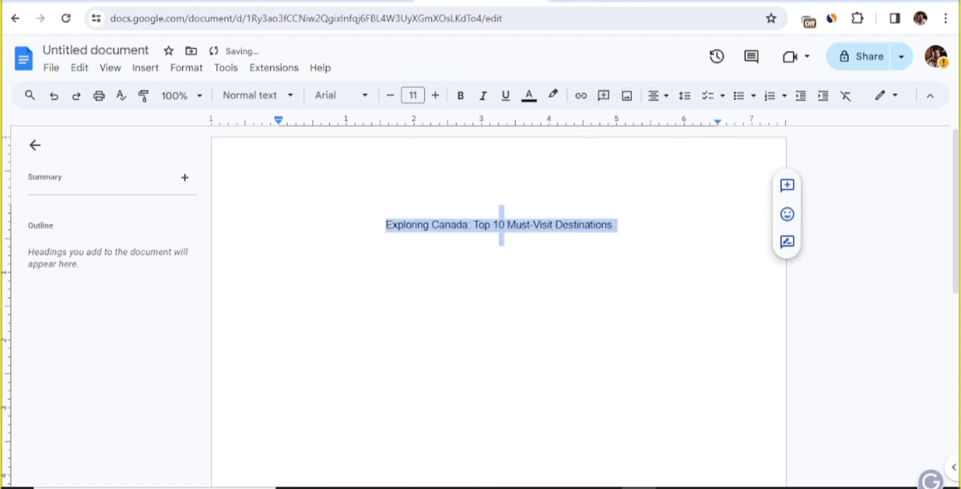
pyautogui.click(499, 238)
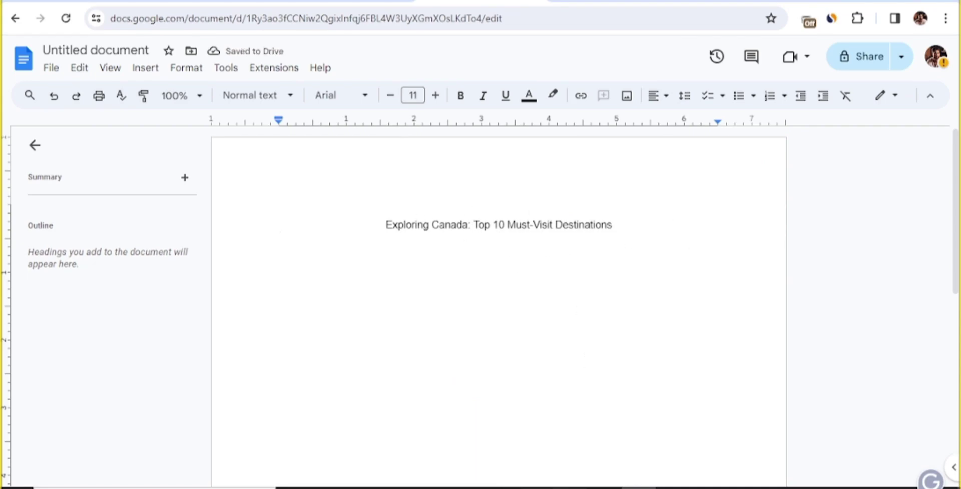
pyautogui.hotkey('alt', 'Tab')
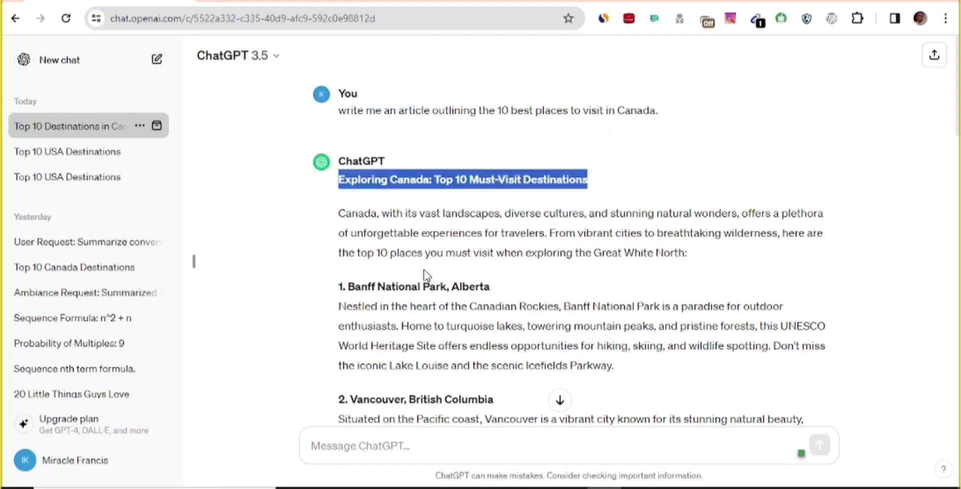
# Copy ChatGPT's whole Canada article reply
pyautogui.scroll(-1, 438, 236)
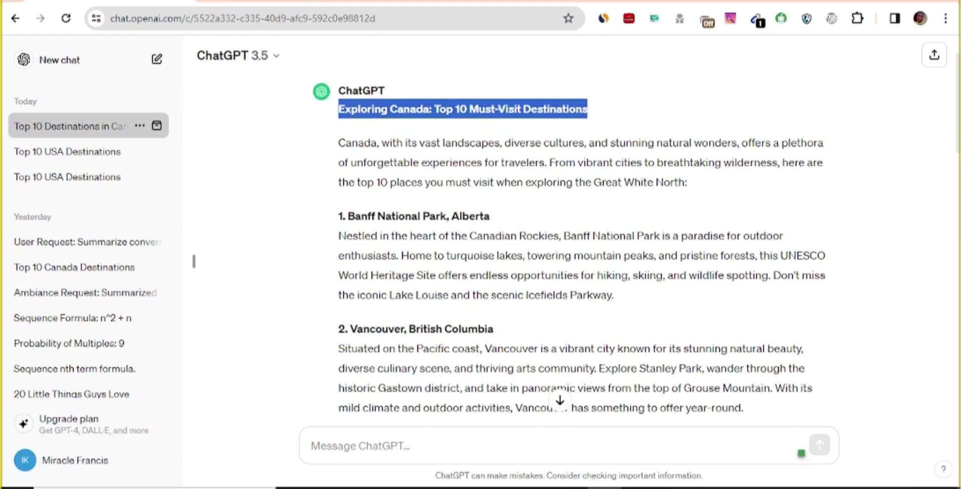
pyautogui.scroll(-15, 339, 158)
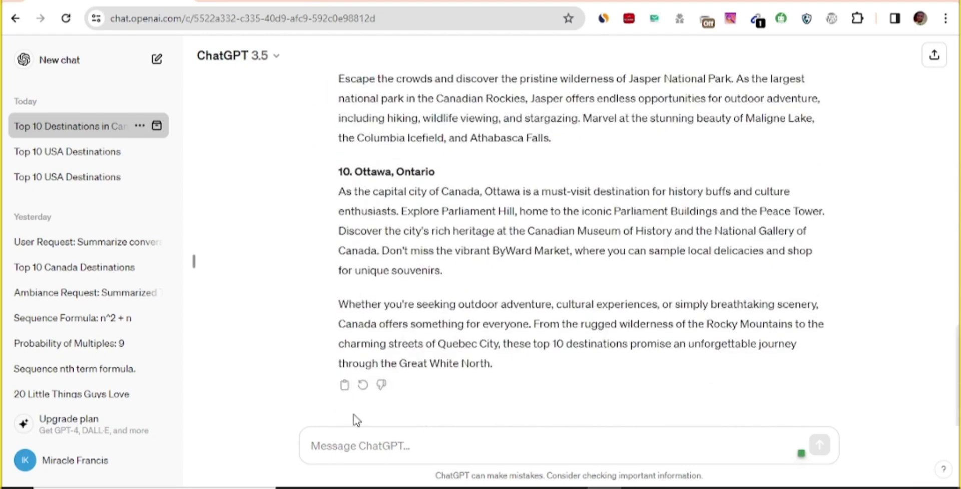
pyautogui.click(344, 387)
# Send ChatGPT the request to expand each destination in depth, followed by the full article
pyautogui.click(311, 445)
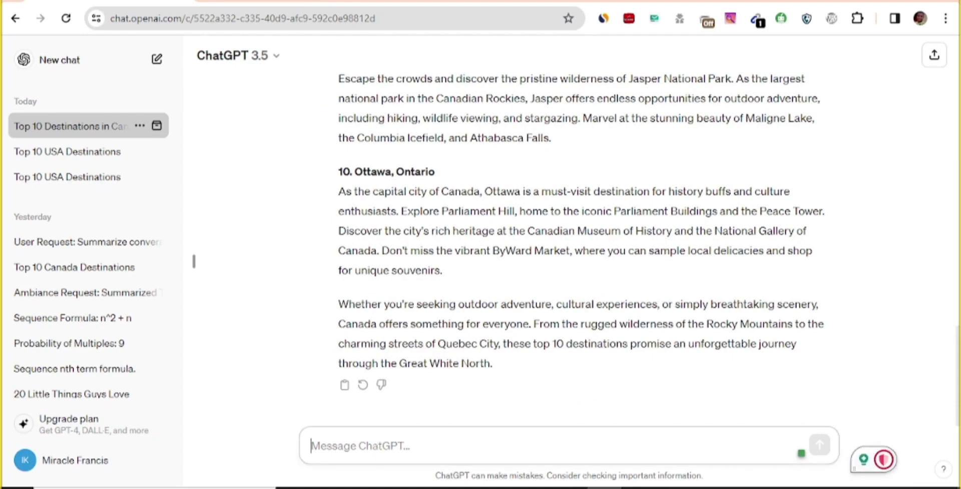
pyautogui.hotkey('ctrl', 'v')
pyautogui.moveTo(311, 445); pyautogui.dragTo(739, 442)
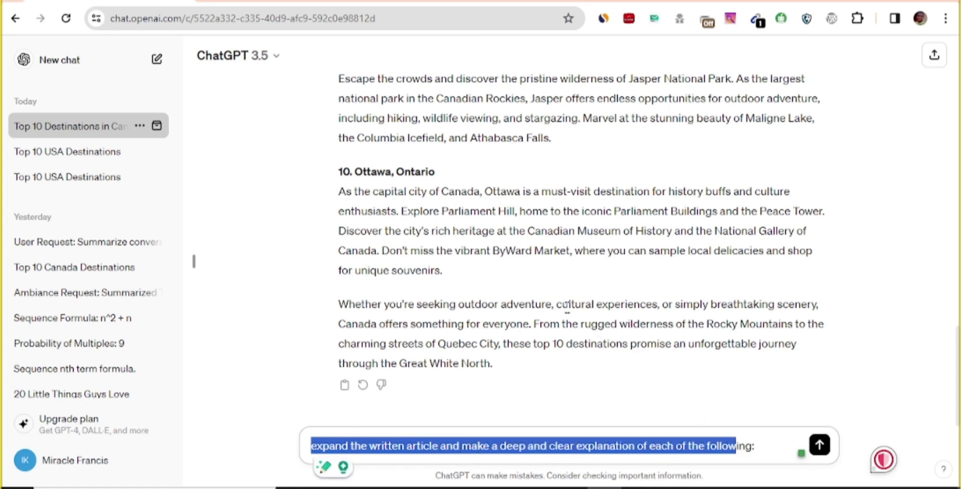
pyautogui.scroll(6, 431, 281)
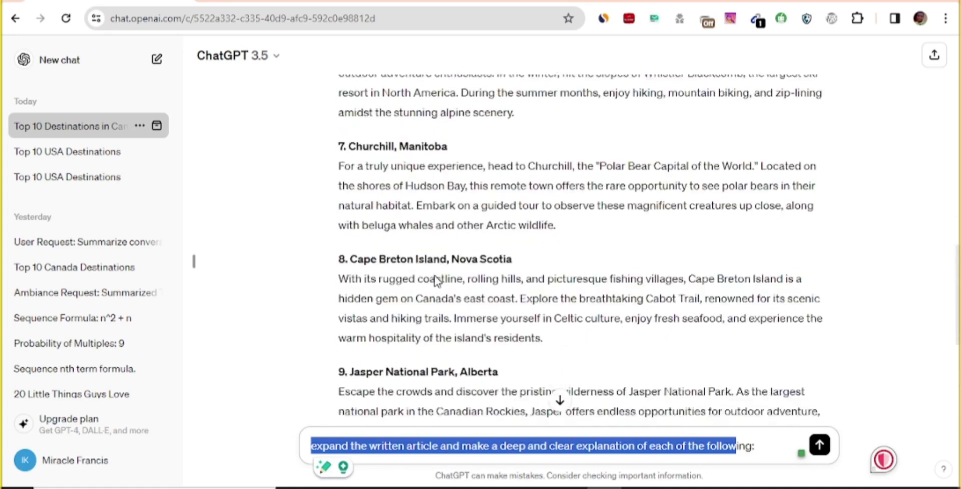
pyautogui.scroll(-3, 436, 280)
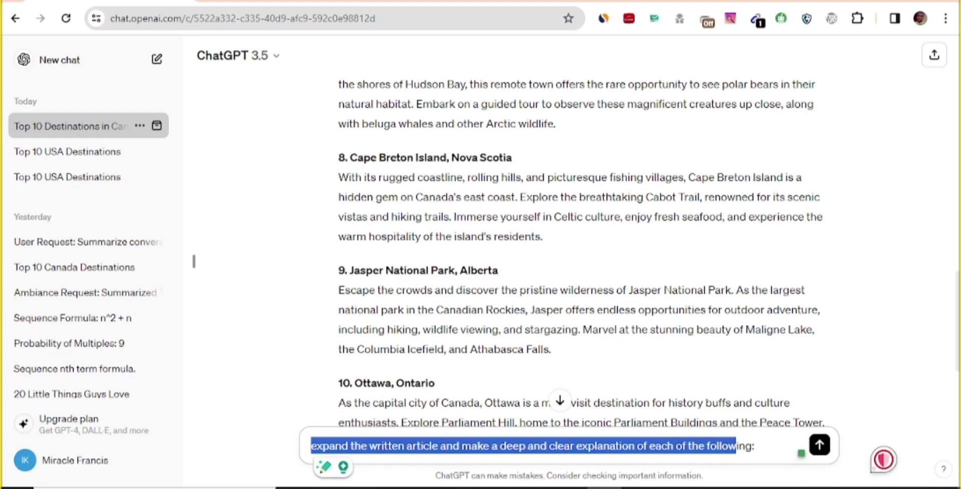
pyautogui.press('End')
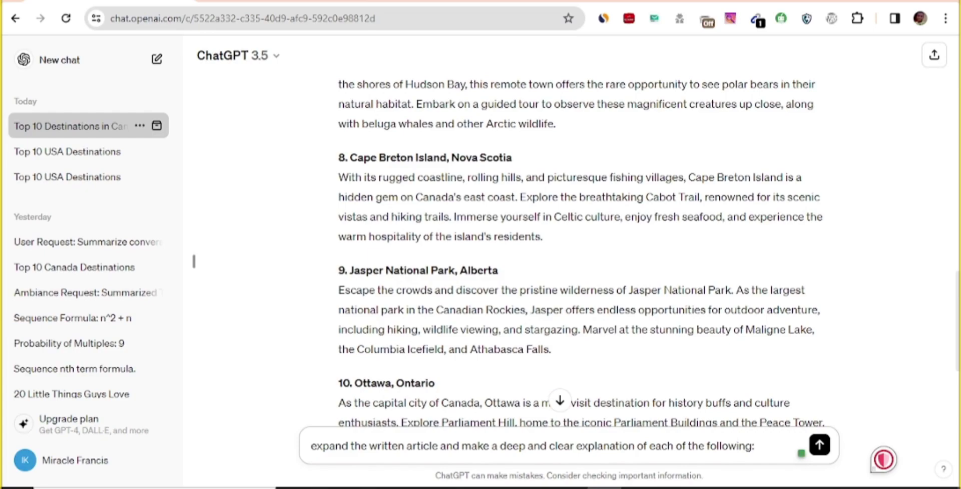
pyautogui.hotkey('ctrl', 'v')
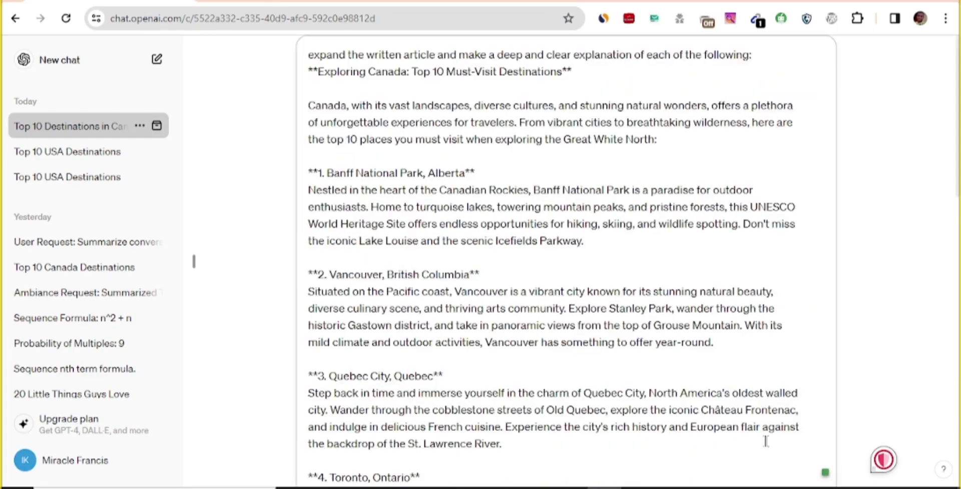
pyautogui.scroll(-9, 566, 260)
pyautogui.scroll(-5, 499, 296)
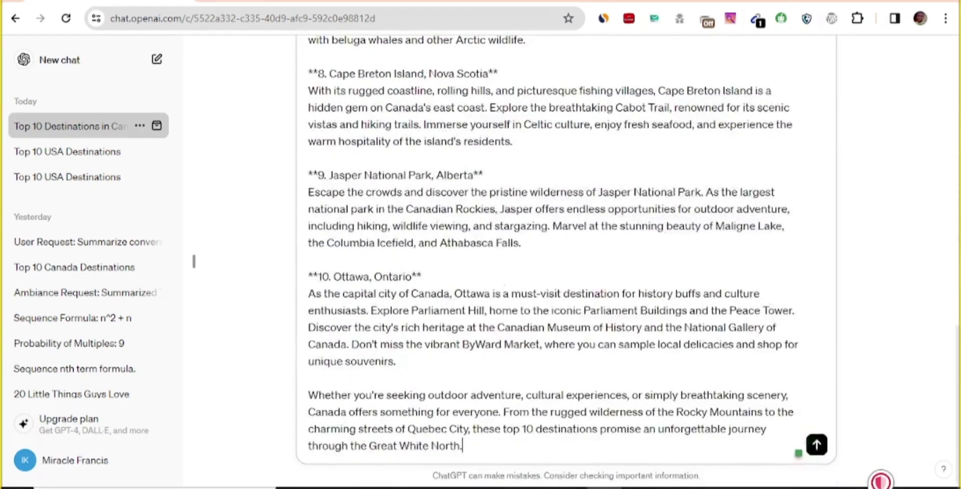
pyautogui.click(815, 451)
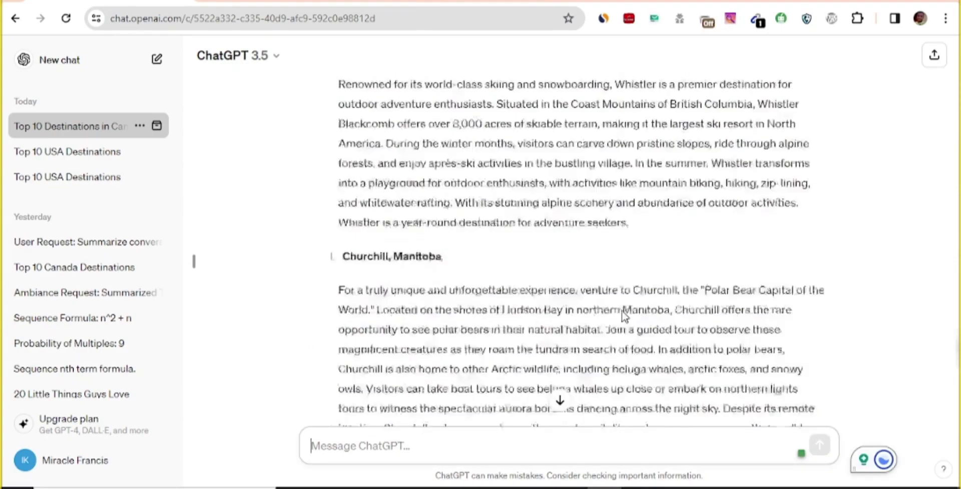
# Copy ChatGPT's full 'Exploring Canada: Top 10 Must-Visit Destinations' reply for WordCounter
pyautogui.scroll(20, 621, 311)
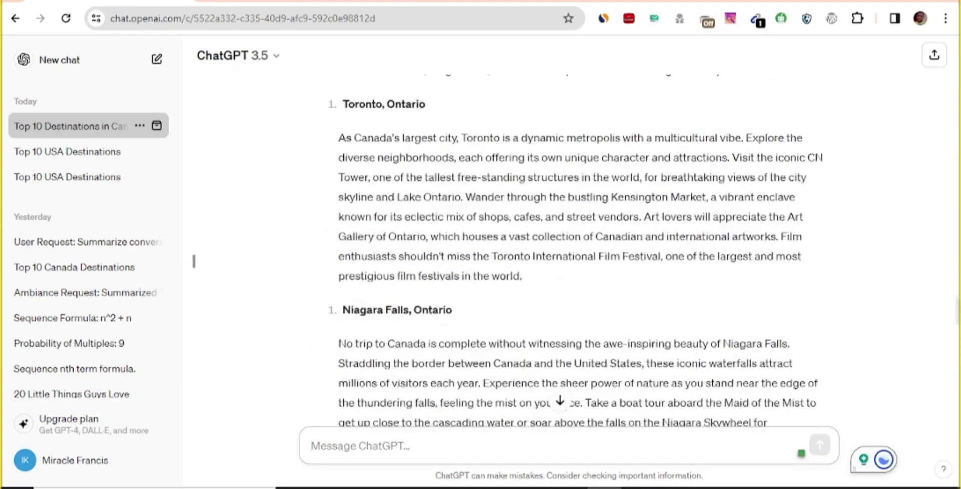
pyautogui.scroll(9, 481, 278)
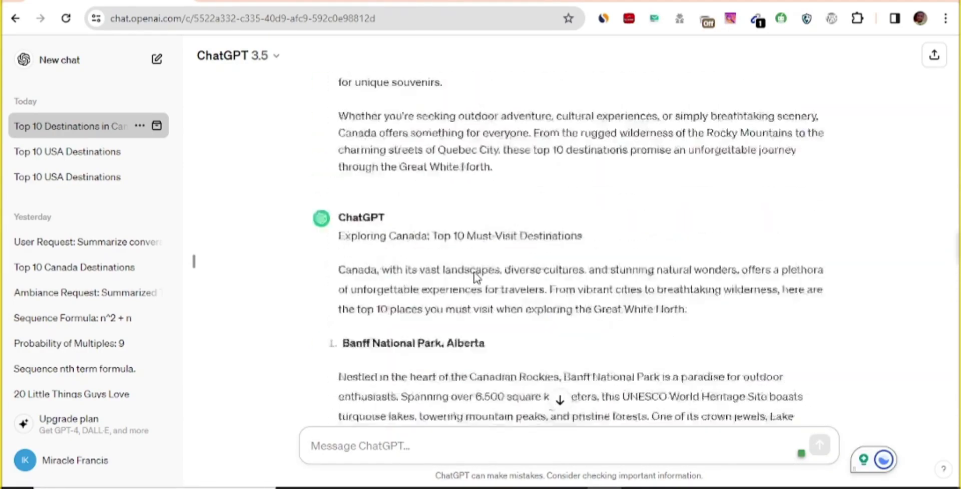
pyautogui.scroll(-2, 425, 283)
pyautogui.scroll(-20, 421, 285)
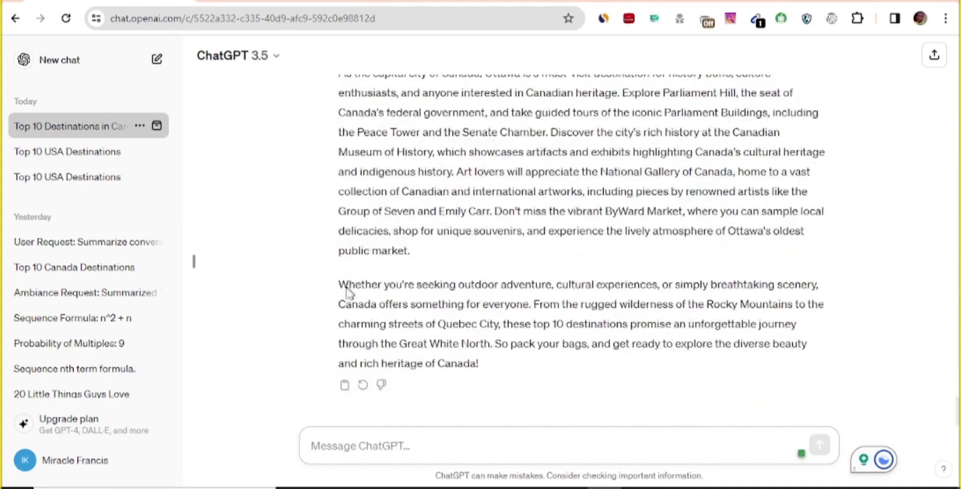
pyautogui.click(346, 388)
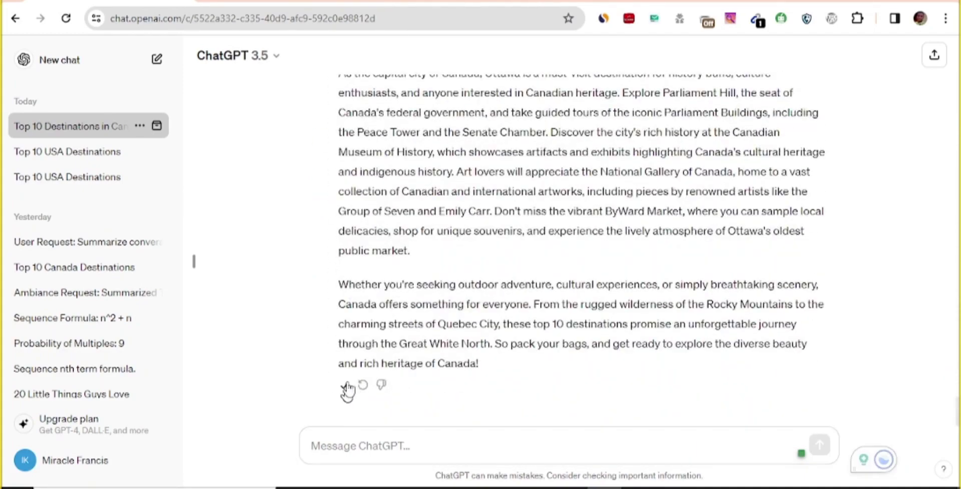
pyautogui.hotkey('alt', 'Tab')
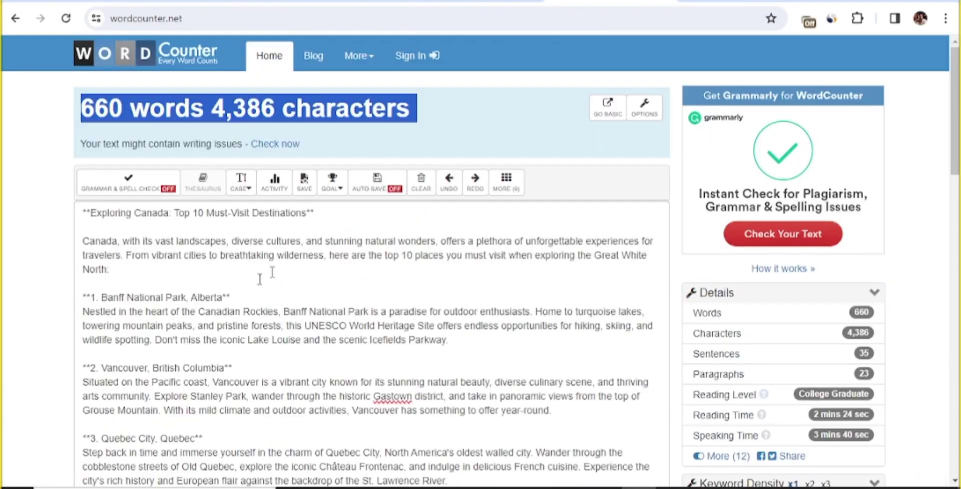
# Swap WordCounter's text for the pasted Canada article and check its 1,289-word count
pyautogui.hotkey('ctrl', 'a')
pyautogui.press('BackSpace')
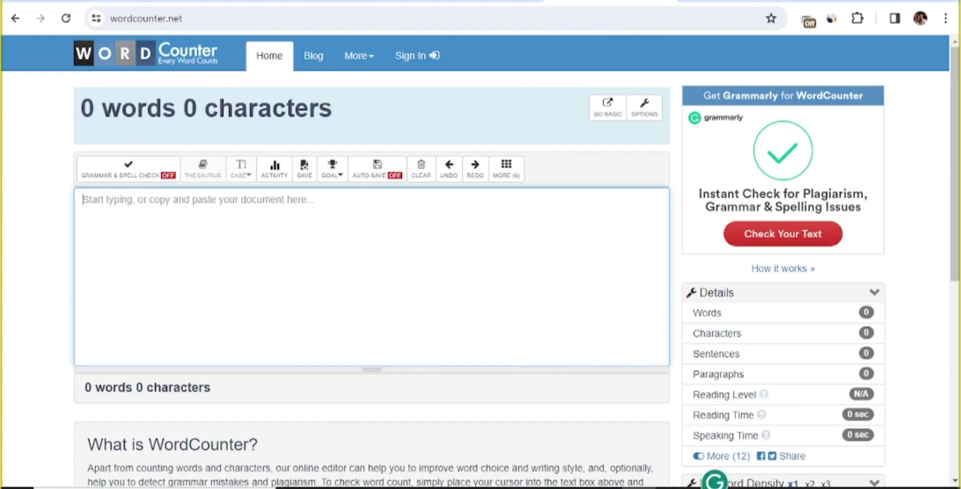
pyautogui.hotkey('ctrl', 'v')
pyautogui.scroll(20, 129, 118)
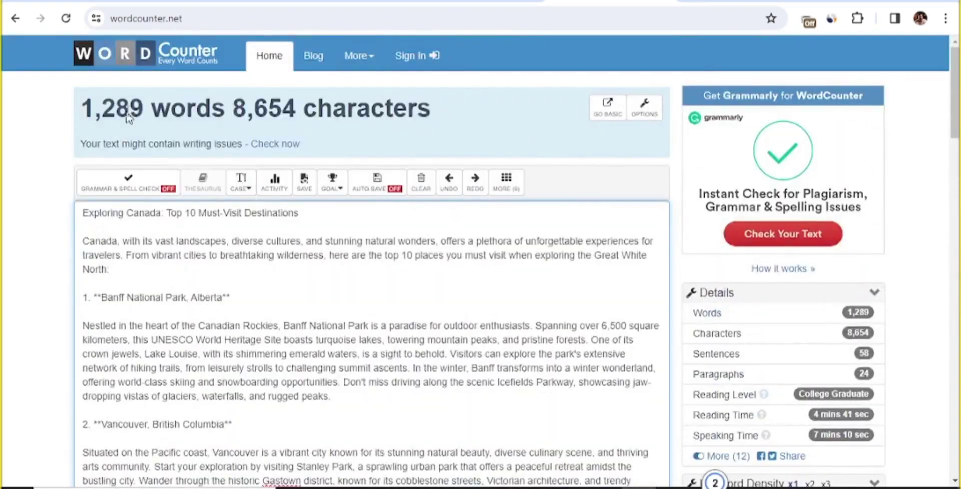
pyautogui.moveTo(148, 108); pyautogui.dragTo(436, 110)
pyautogui.click(151, 107)
pyautogui.doubleClick(96, 108)
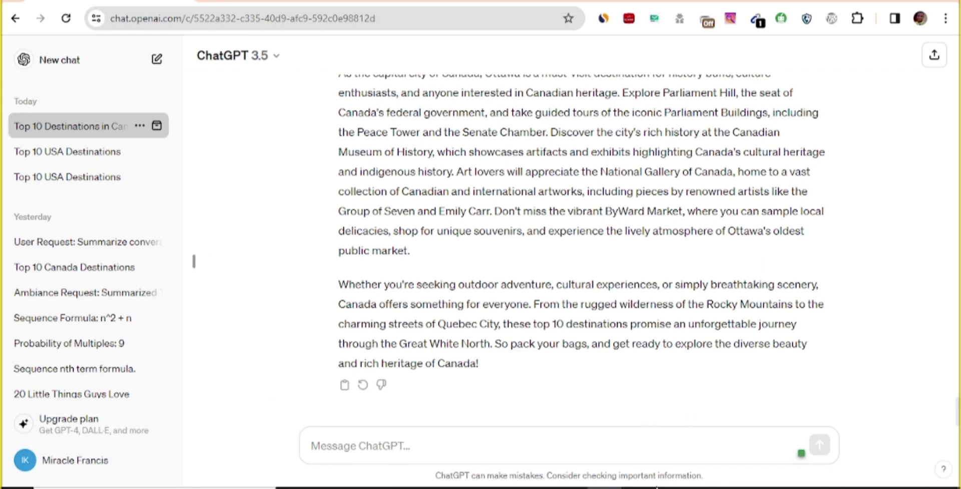
# Back in the Google Docs USA destinations document, select all text through the Yellowstone paragraph
pyautogui.click(639, 487)
pyautogui.hotkey('alt', 'Tab')
pyautogui.scroll(-10, 498, 281)
pyautogui.scroll(-20, 498, 280)
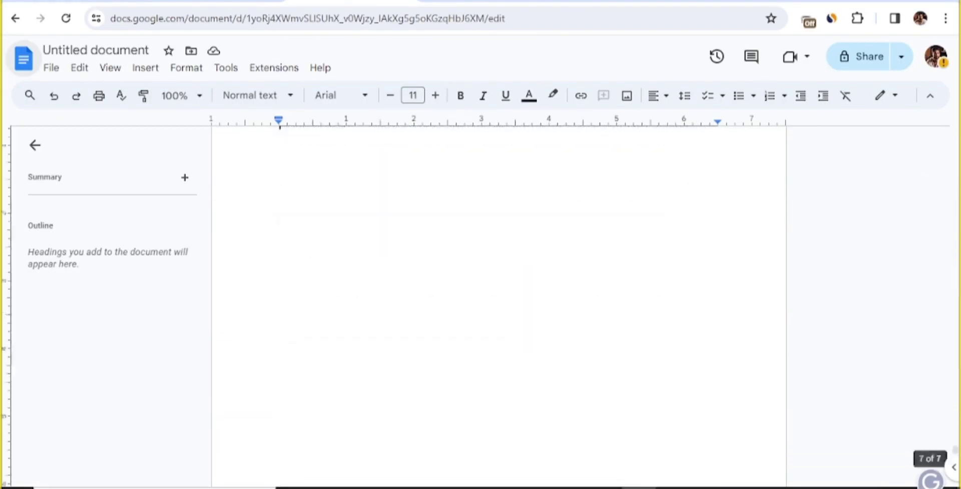
pyautogui.scroll(2, 300, 226)
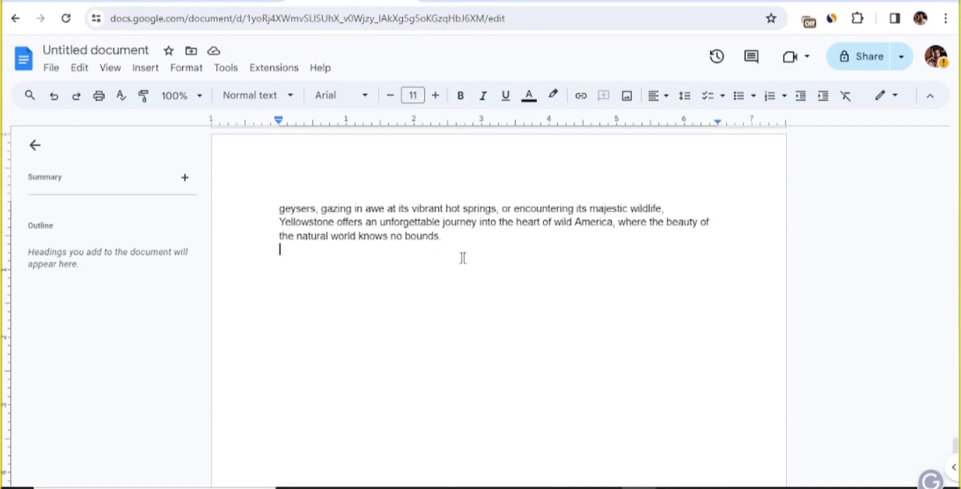
pyautogui.hotkey('ctrl', 'a')
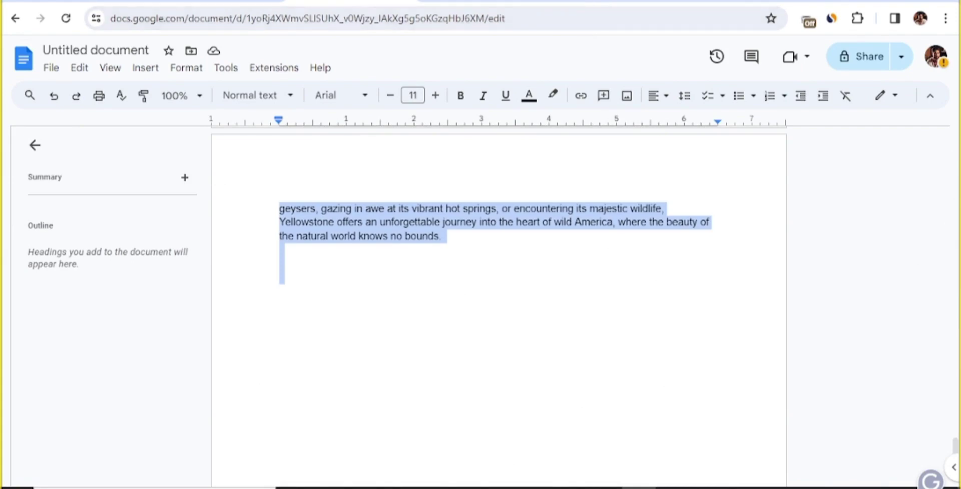
# Paste the USA list over the Canada text and check the 3,379-word, 21,668-character count
pyautogui.click(480, 1)
pyautogui.hotkey('ctrl', 'a')
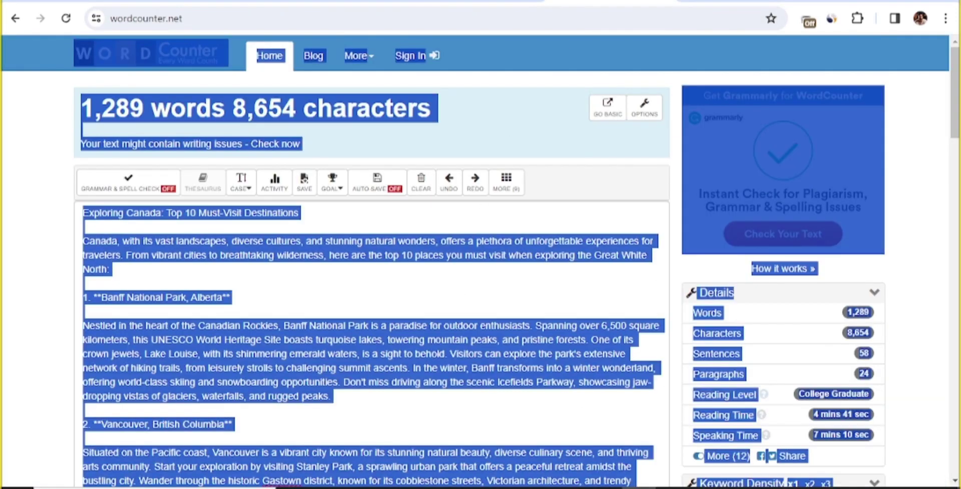
pyautogui.press('BackSpace')
pyautogui.hotkey('ctrl', 'v')
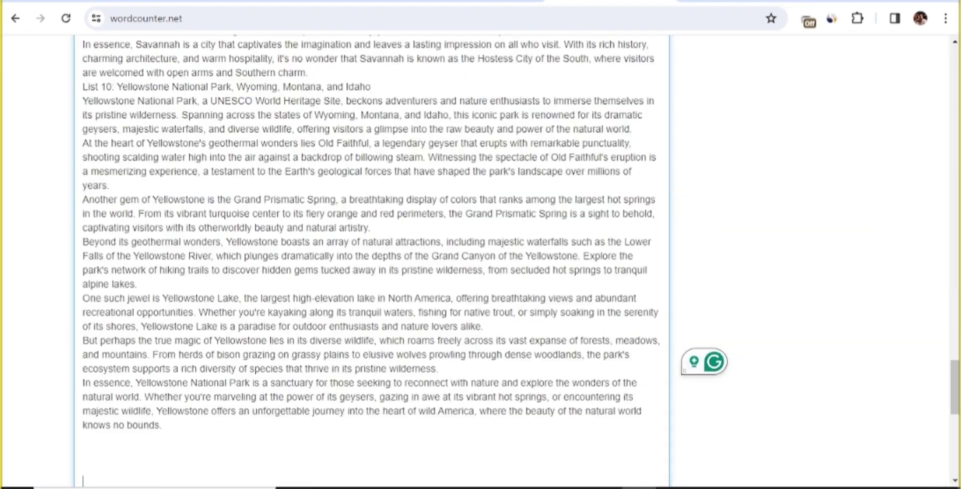
pyautogui.scroll(20, 416, 338)
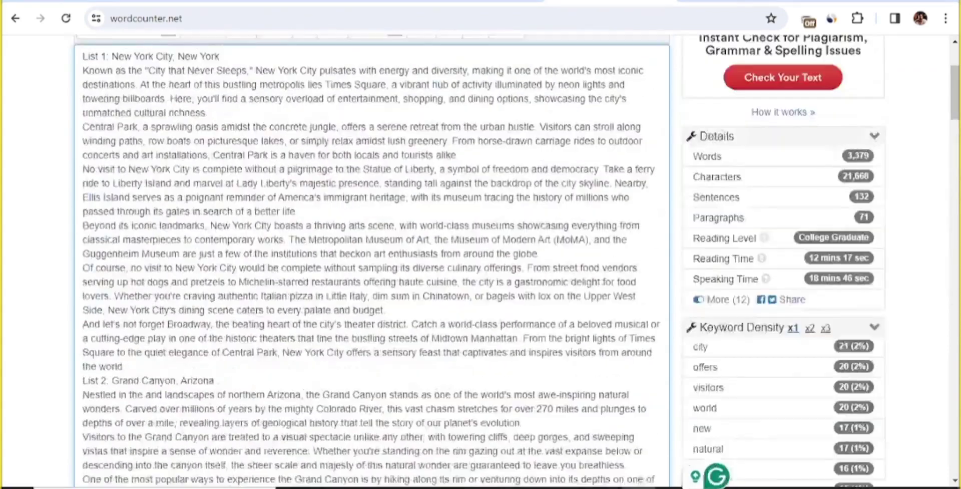
pyautogui.scroll(3, 416, 338)
pyautogui.moveTo(94, 108); pyautogui.dragTo(130, 108)
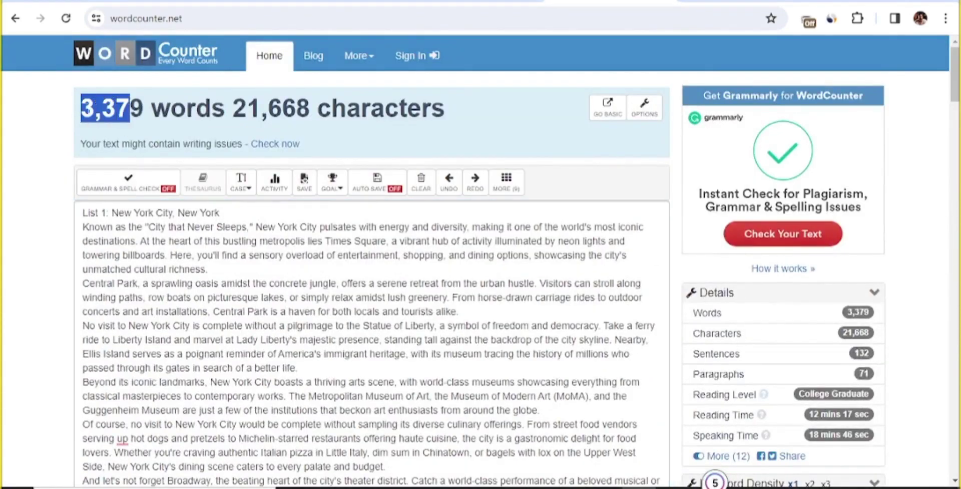
pyautogui.moveTo(452, 108); pyautogui.dragTo(81, 108)
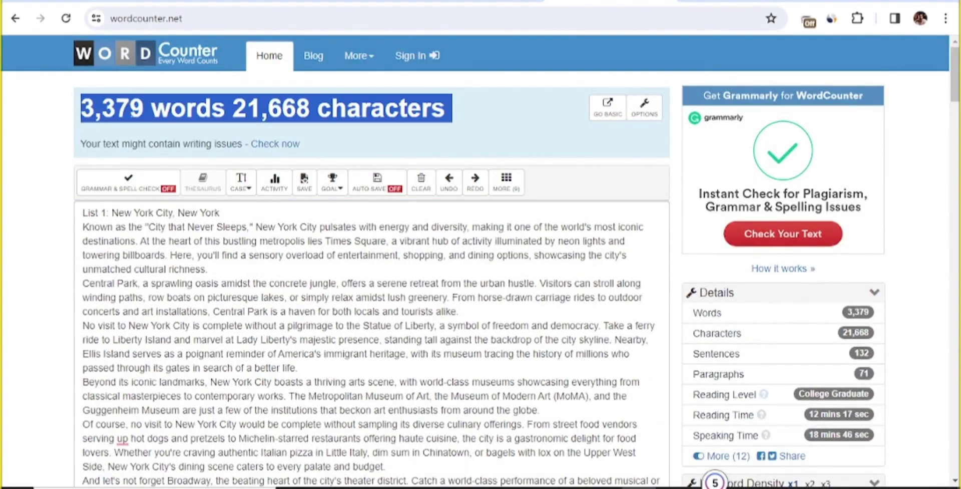
pyautogui.click(144, 96)
# Scroll down to the Maui 'In addition' paragraph and begin selecting it
pyautogui.scroll(-3, 65, 202)
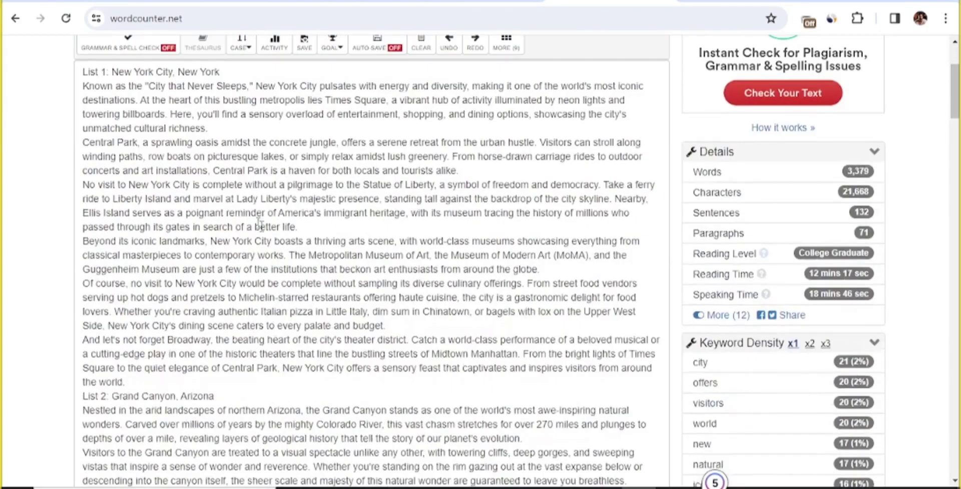
pyautogui.scroll(3, 65, 201)
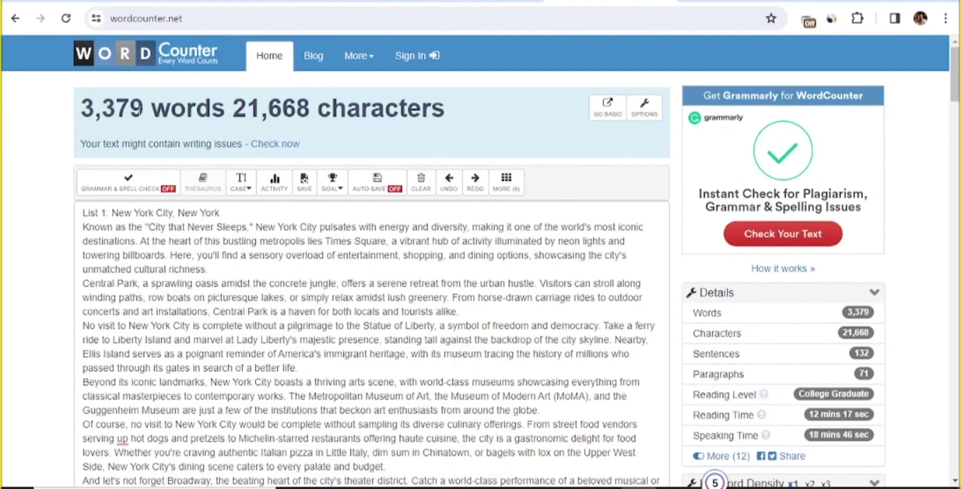
pyautogui.scroll(-3, 517, 261)
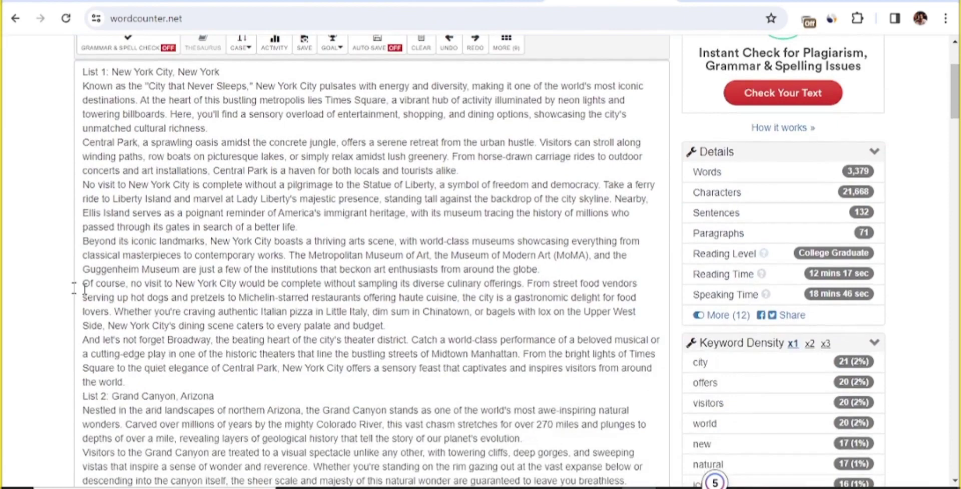
pyautogui.scroll(-15, 84, 226)
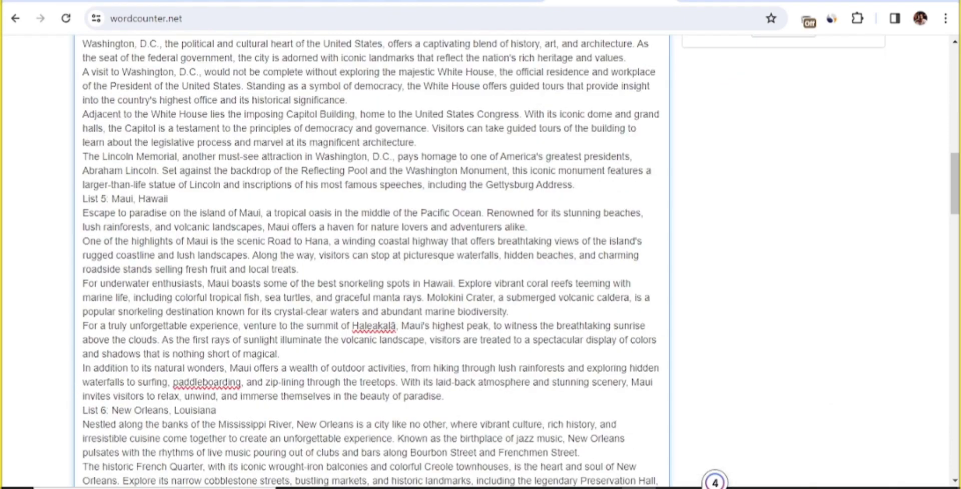
pyautogui.moveTo(84, 368); pyautogui.dragTo(146, 367)
pyautogui.scroll(-3, 129, 359)
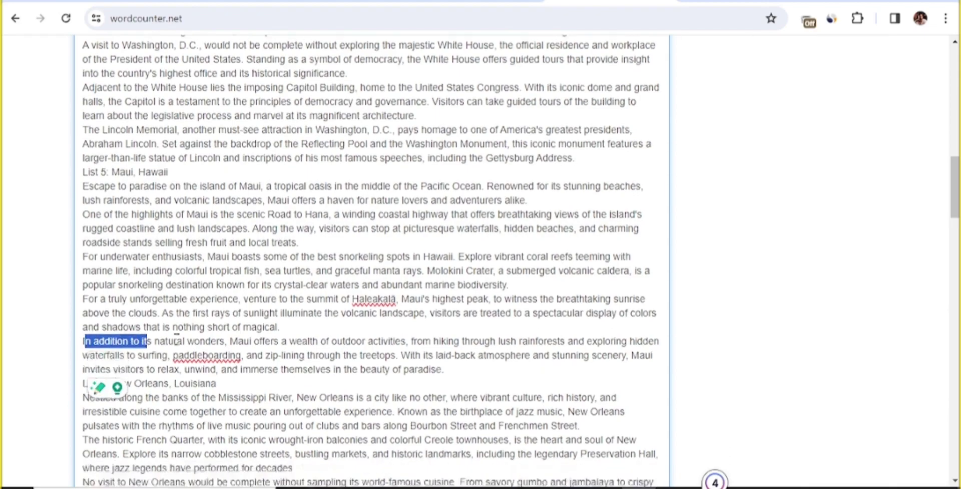
pyautogui.scroll(12, 300, 271)
pyautogui.scroll(6, 315, 266)
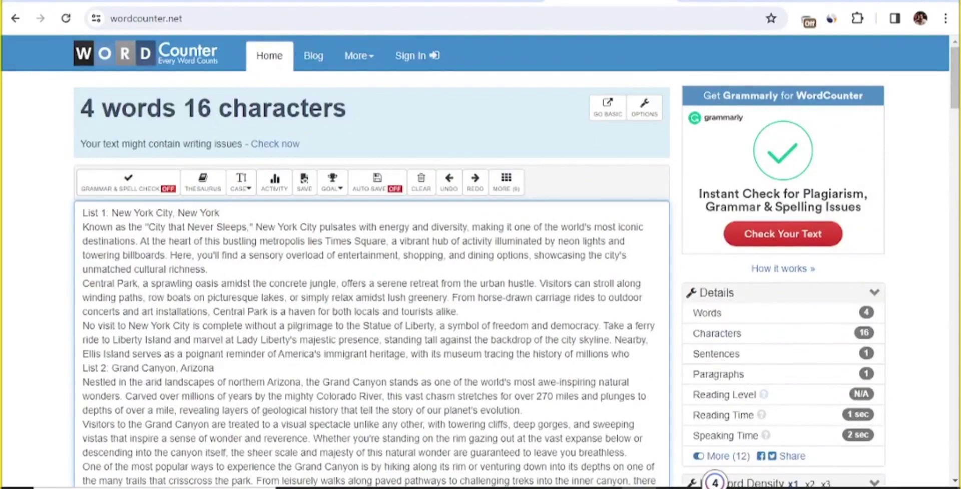
# Delete the Maui 'In addition to its natural wonders' paragraph, confirm 1,972 words, and select all text
pyautogui.scroll(-15, 351, 300)
pyautogui.moveTo(82, 227); pyautogui.dragTo(90, 270)
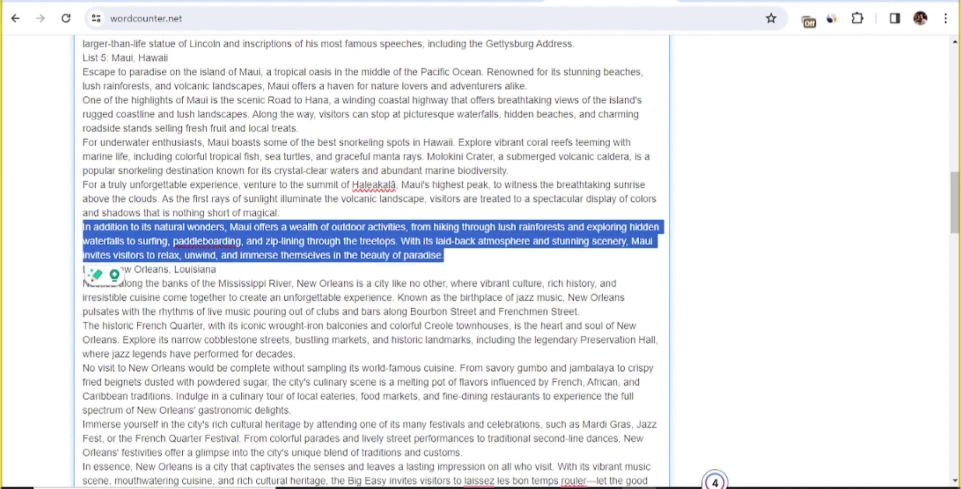
pyautogui.press('BackSpace')
pyautogui.press('BackSpace')
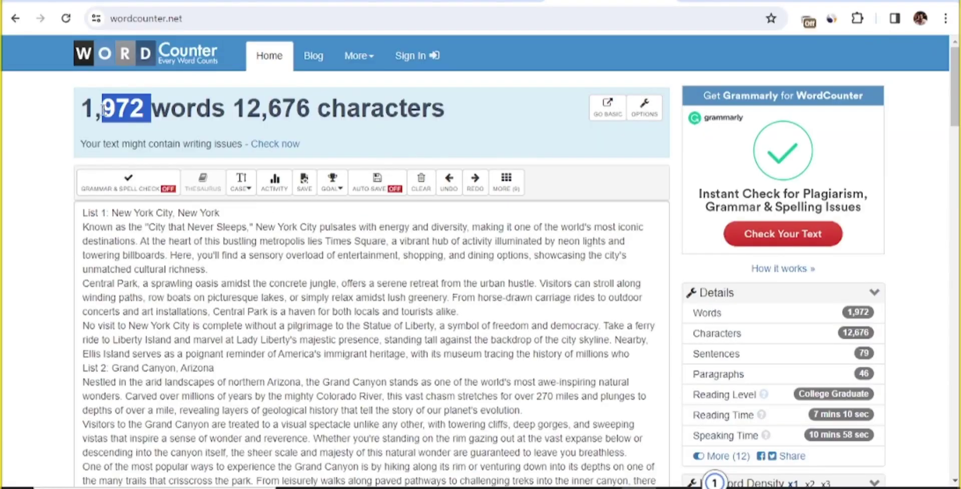
pyautogui.moveTo(103, 110); pyautogui.dragTo(85, 117)
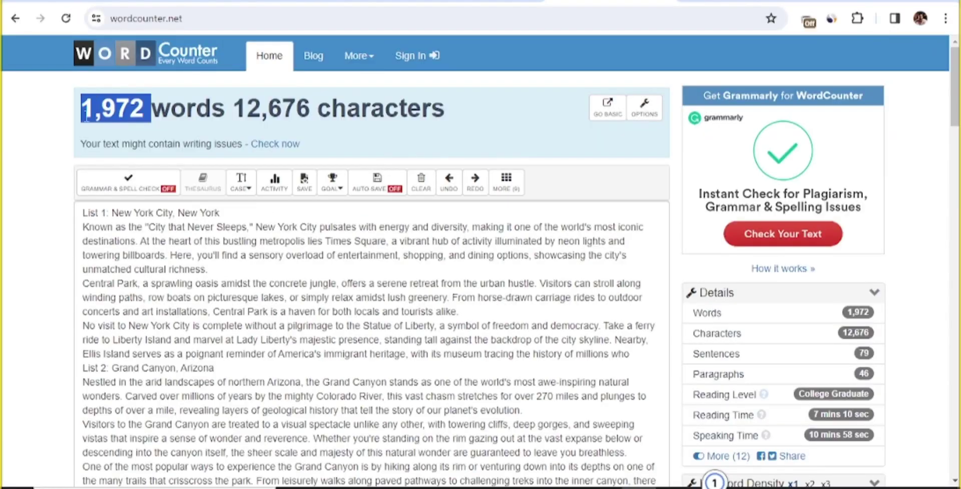
pyautogui.click(86, 116)
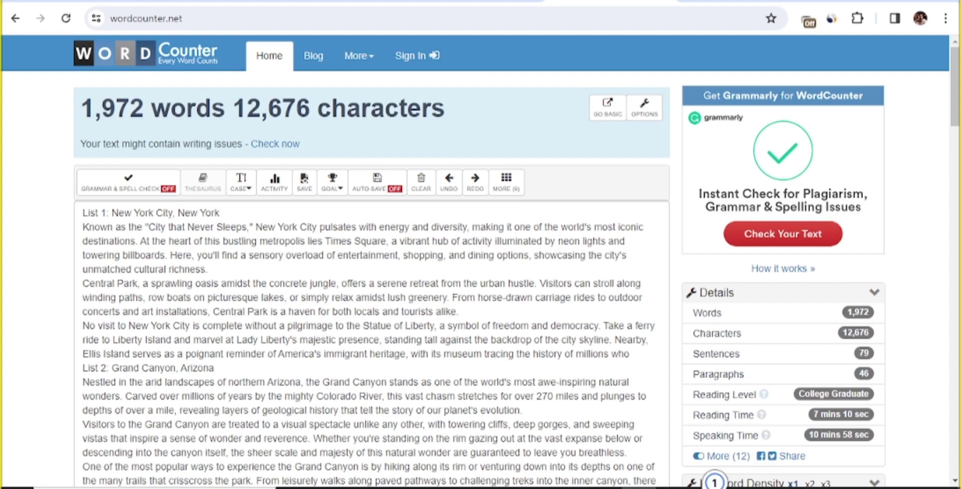
pyautogui.click(234, 345)
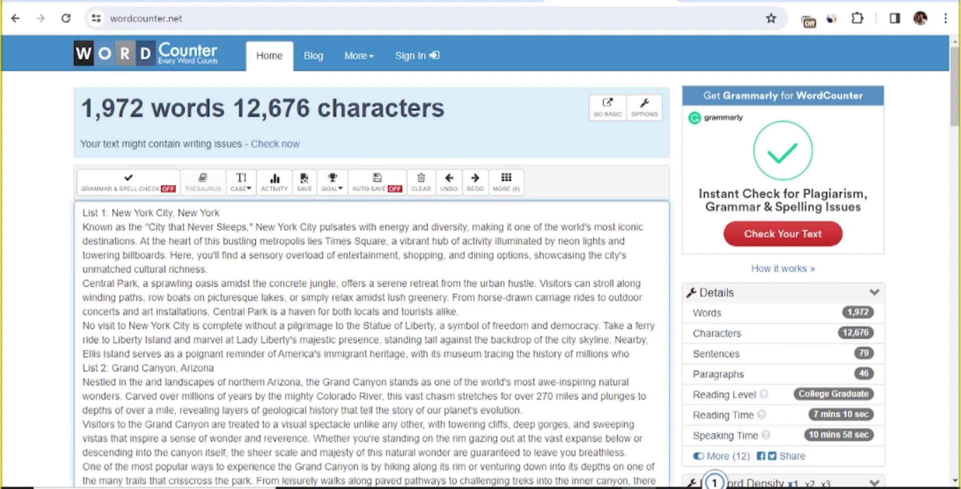
pyautogui.hotkey('ctrl', 'a')
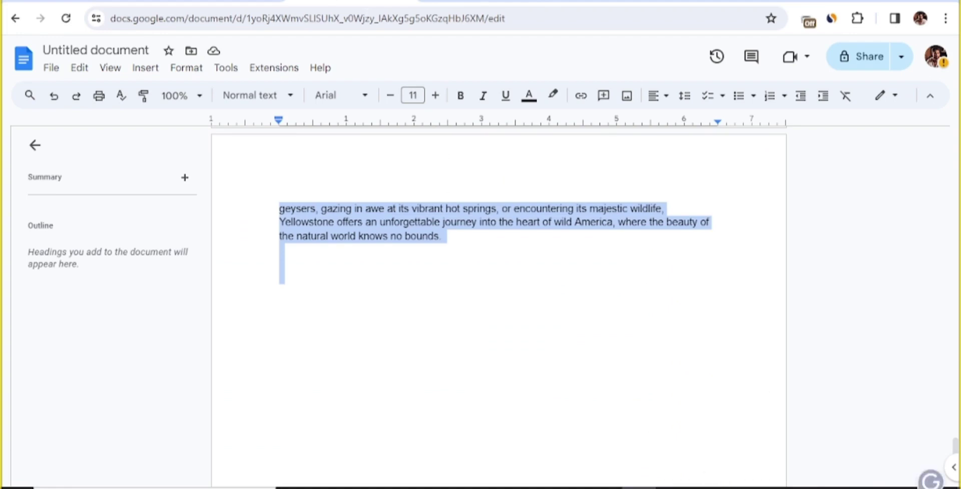
# Replace the Google Doc's content with the edited list pasted from WordCounter
pyautogui.press('BackSpace')
pyautogui.hotkey('ctrl', '+')
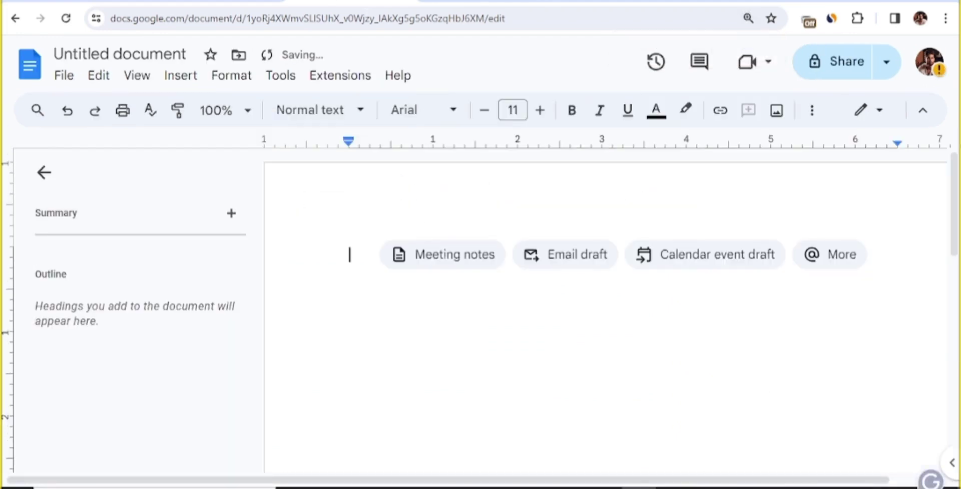
pyautogui.hotkey('ctrl', 'v')
pyautogui.hotkey('ctrl', '0')
pyautogui.hotkey('ctrl', 'Home')
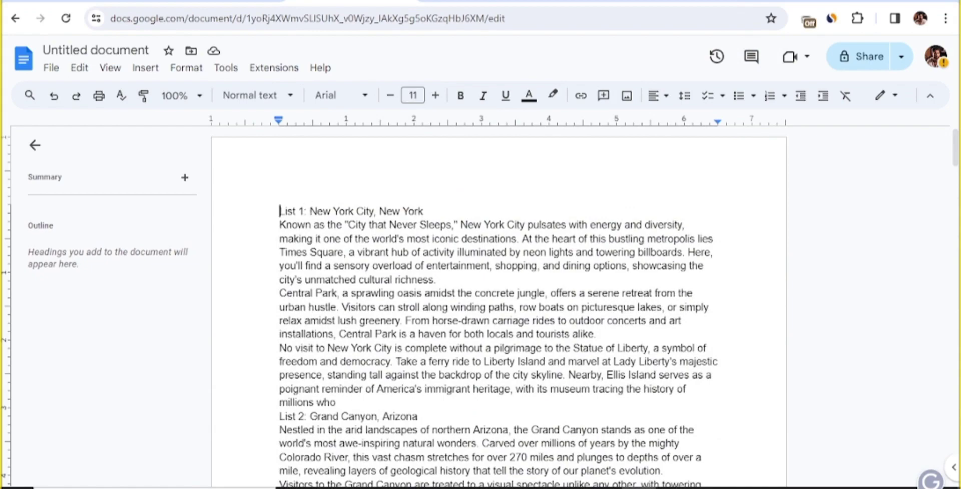
# Select the 'List 1:' through 'List 4:' heading prefixes one after another
pyautogui.hotkey('shift', 'Right')
pyautogui.hotkey('shift', 'Right')
pyautogui.hotkey('shift', 'Right')
pyautogui.hotkey('shift', 'Right')
pyautogui.hotkey('shift', 'Right')
pyautogui.hotkey('shift', 'Right')
pyautogui.hotkey('shift', 'Right')
pyautogui.scroll(-3, 498, 305)
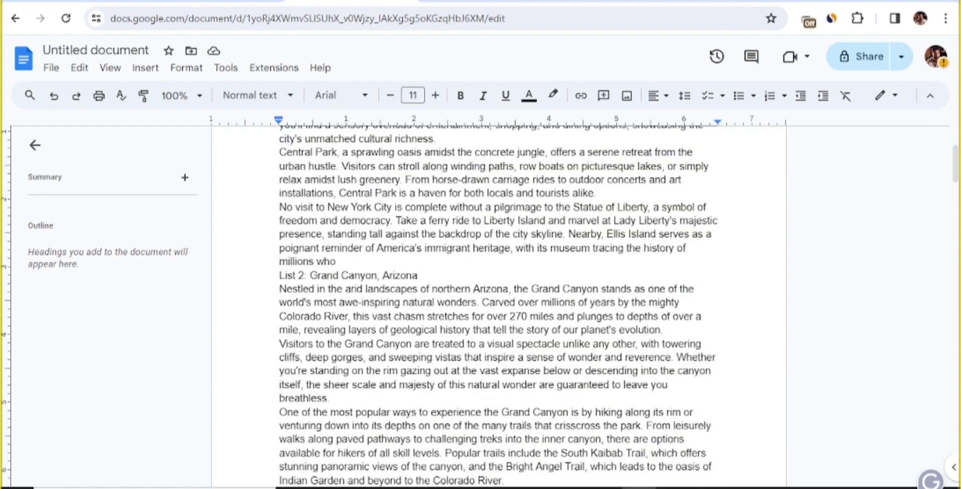
pyautogui.click(278, 275)
pyautogui.hotkey('shift', 'Right')
pyautogui.hotkey('shift', 'Right')
pyautogui.hotkey('shift', 'Right')
pyautogui.hotkey('shift', 'Right')
pyautogui.hotkey('shift', 'Right')
pyautogui.hotkey('shift', 'Right')
pyautogui.hotkey('shift', 'Right')
pyautogui.scroll(-6, 314, 288)
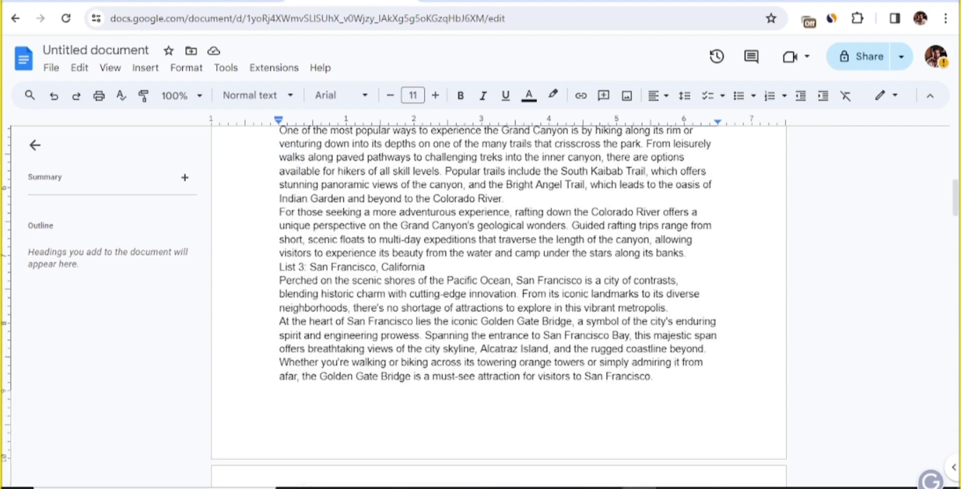
pyautogui.click(279, 266)
pyautogui.hotkey('shift', 'Right')
pyautogui.hotkey('shift', 'Right')
pyautogui.hotkey('shift', 'Right')
pyautogui.hotkey('shift', 'Right')
pyautogui.hotkey('shift', 'Right')
pyautogui.hotkey('shift', 'Right')
pyautogui.hotkey('shift', 'Right')
pyautogui.scroll(-7, 340, 284)
pyautogui.scroll(-1, 339, 283)
pyautogui.click(280, 351)
pyautogui.hotkey('shift', 'Right')
pyautogui.hotkey('shift', 'Right')
pyautogui.hotkey('shift', 'Right')
pyautogui.hotkey('shift', 'Right')
pyautogui.hotkey('shift', 'Right')
pyautogui.hotkey('shift', 'Right')
pyautogui.hotkey('shift', 'Right')
pyautogui.hotkey('shift', 'Left')
pyautogui.hotkey('shift', 'Left')
pyautogui.hotkey('shift', 'Left')
pyautogui.hotkey('shift', 'Left')
pyautogui.hotkey('shift', 'Left')
pyautogui.hotkey('shift', 'Left')
pyautogui.hotkey('shift', 'Left')
# Insert two blank lines above 'List 1: New York City, New York'
pyautogui.scroll(-12, 421, 301)
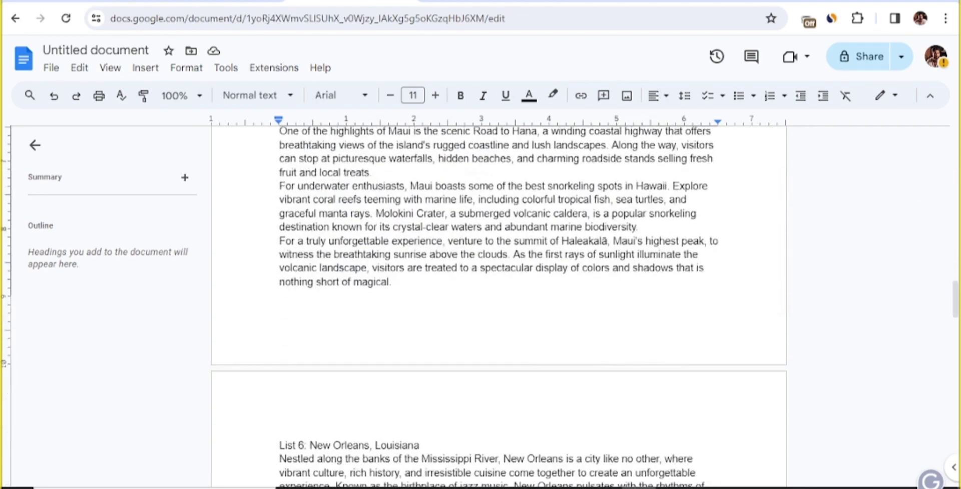
pyautogui.scroll(-12, 342, 273)
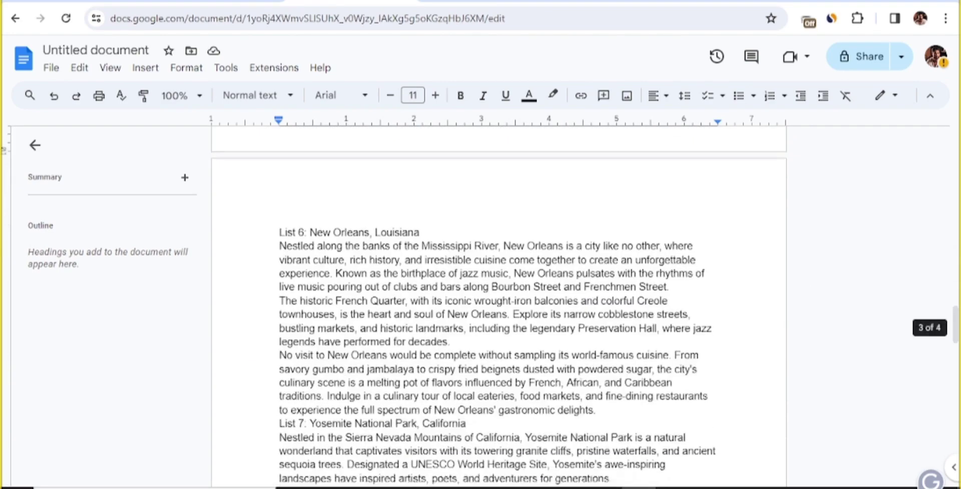
pyautogui.scroll(-10, 313, 260)
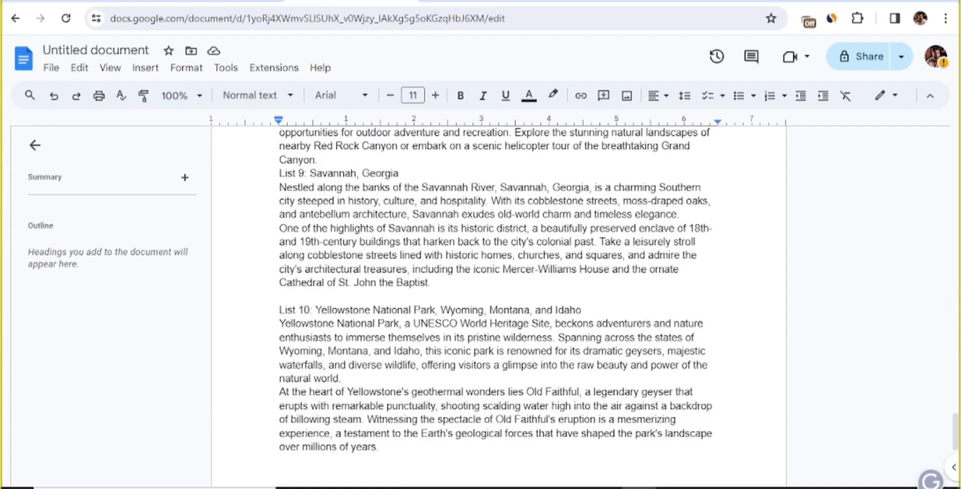
pyautogui.moveTo(316, 309); pyautogui.dragTo(278, 309)
pyautogui.scroll(3, 403, 259)
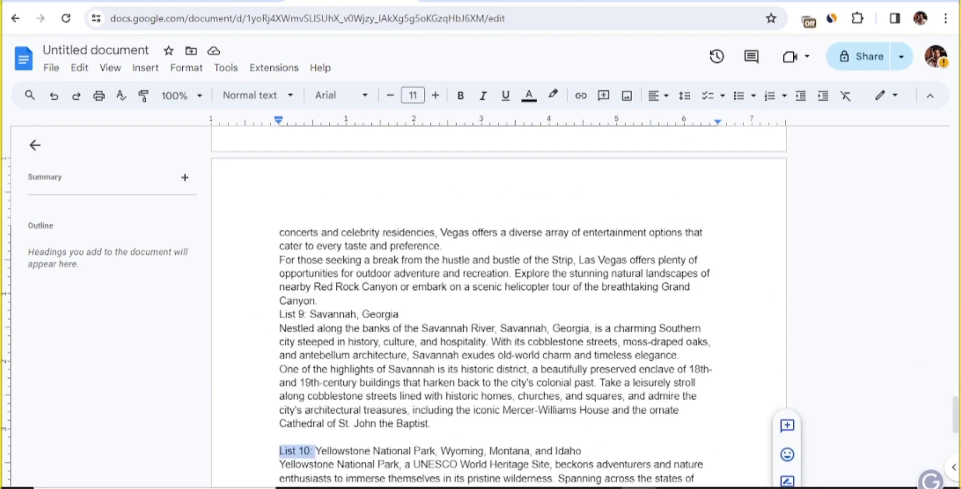
pyautogui.scroll(6, 499, 306)
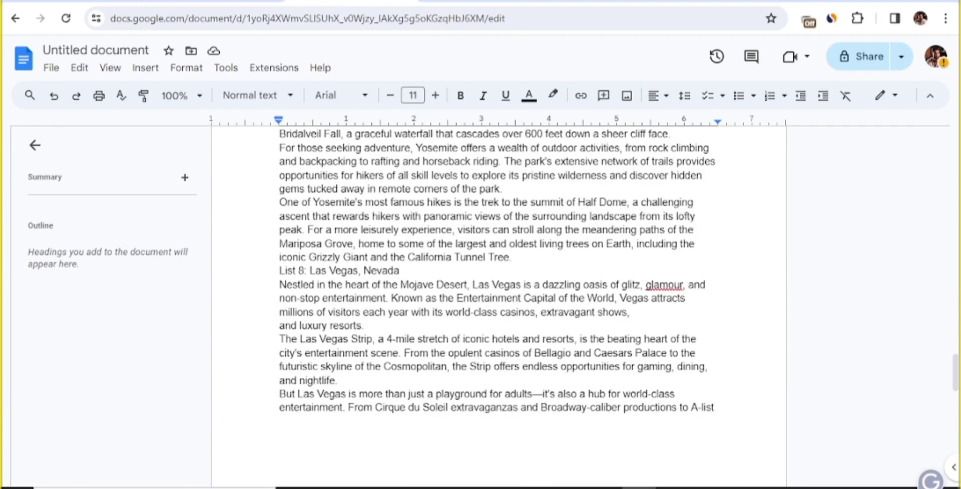
pyautogui.scroll(20, 498, 300)
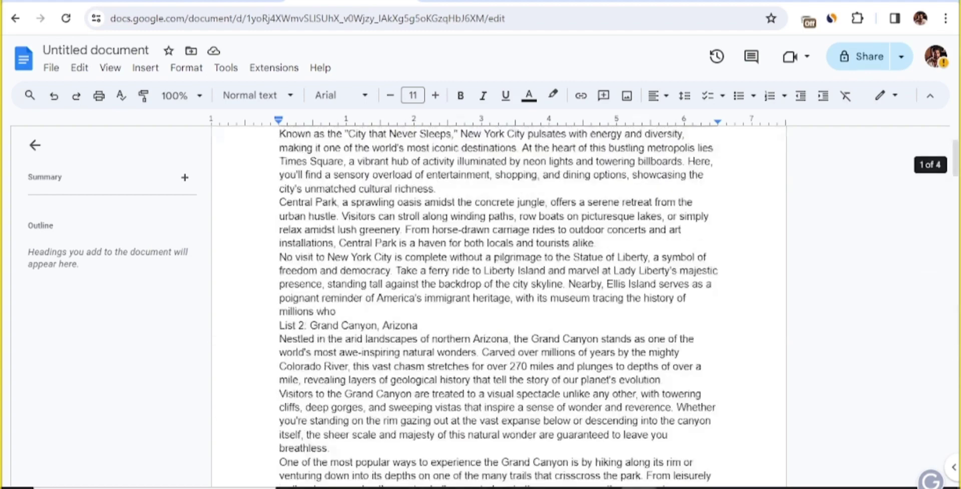
pyautogui.click(259, 208)
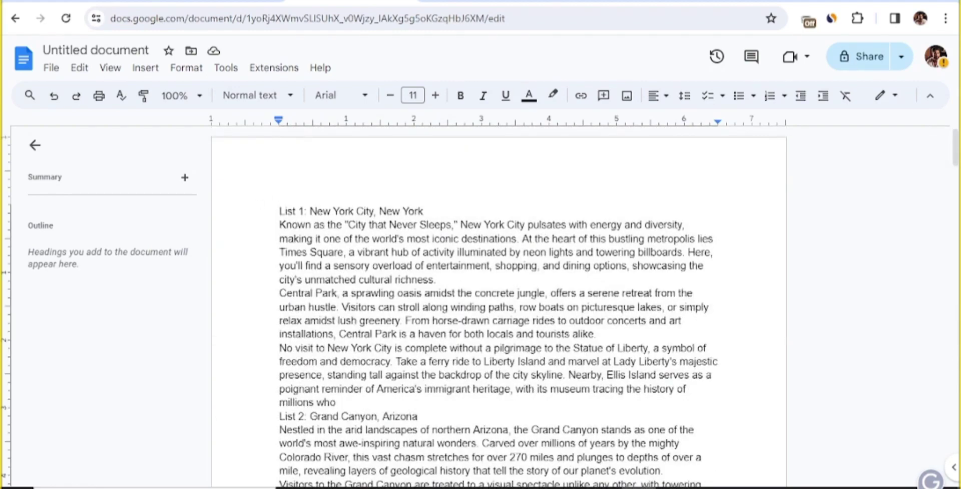
pyautogui.press('Return')
pyautogui.click(280, 210)
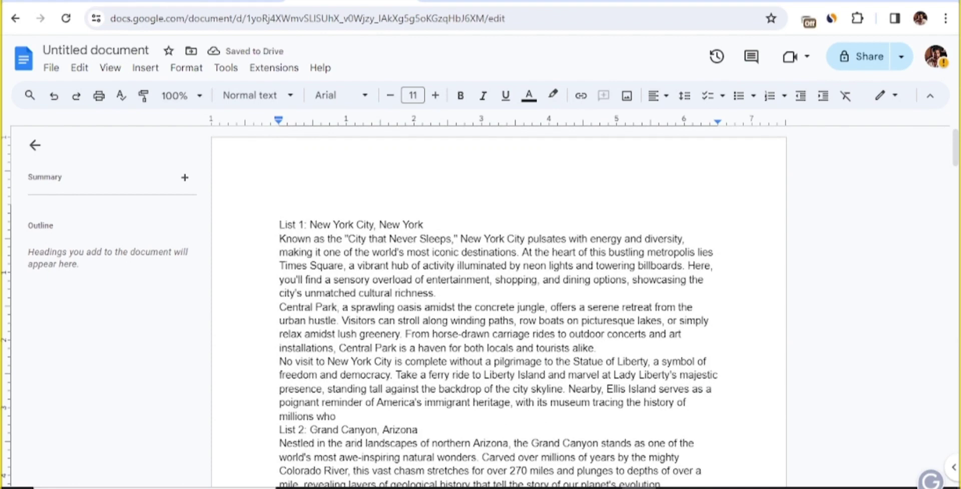
pyautogui.press('Return')
pyautogui.click(280, 211)
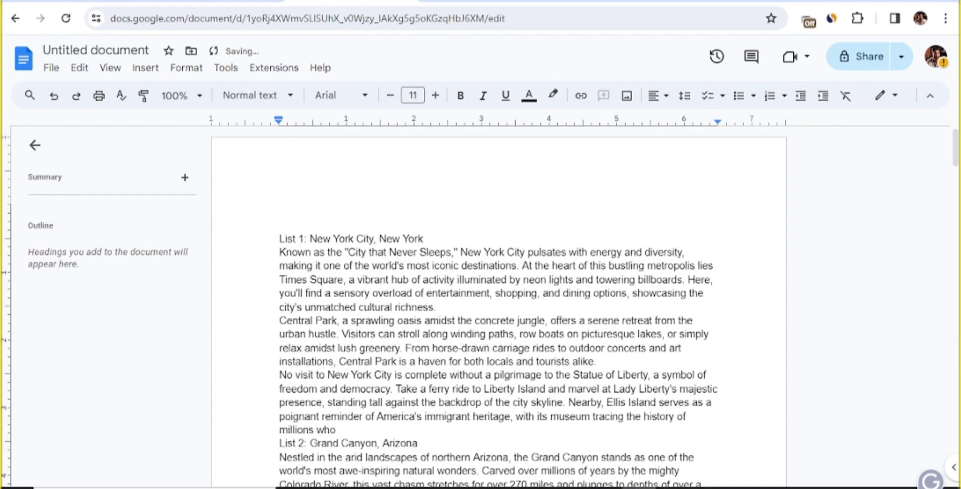
pyautogui.click(450, 3)
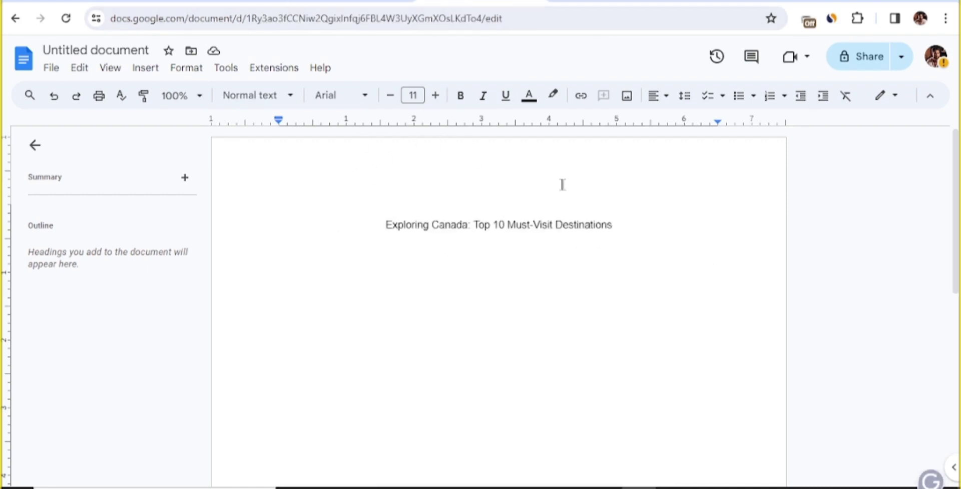
# Remove one blank line above List 1 and copy the entire travel list
pyautogui.click(336, 3)
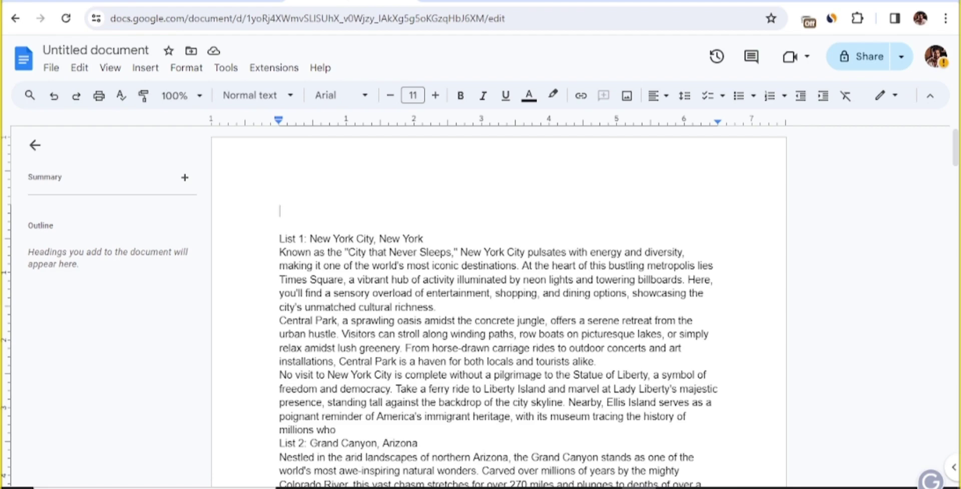
pyautogui.press('Delete')
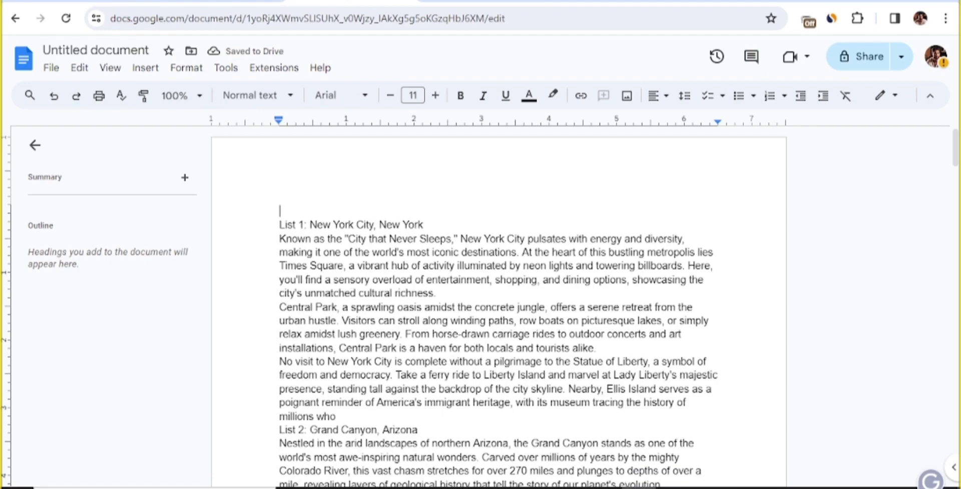
pyautogui.hotkey('ctrl', 'a')
pyautogui.click(452, 238)
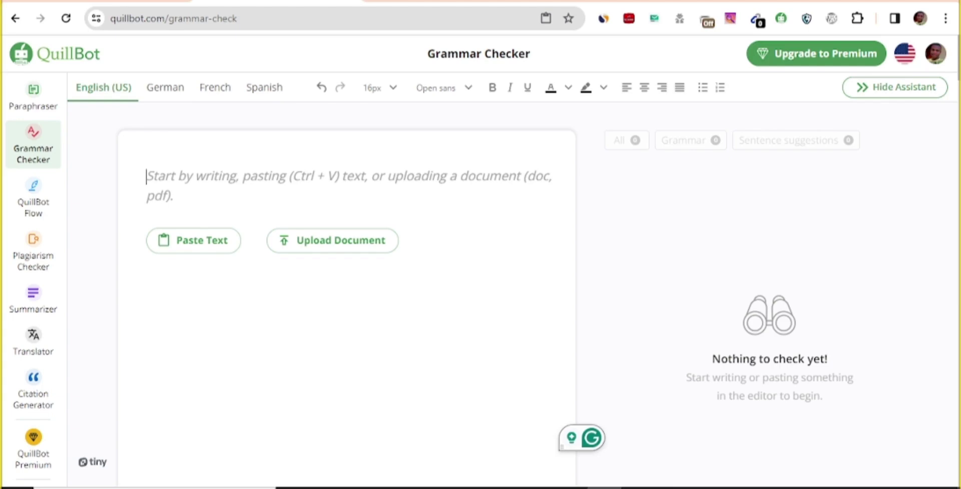
# Paste the 1,972-word travel list into QuillBot's Grammar Checker and review its two Premium suggestions
pyautogui.click(211, 248)
pyautogui.scroll(-4, 211, 235)
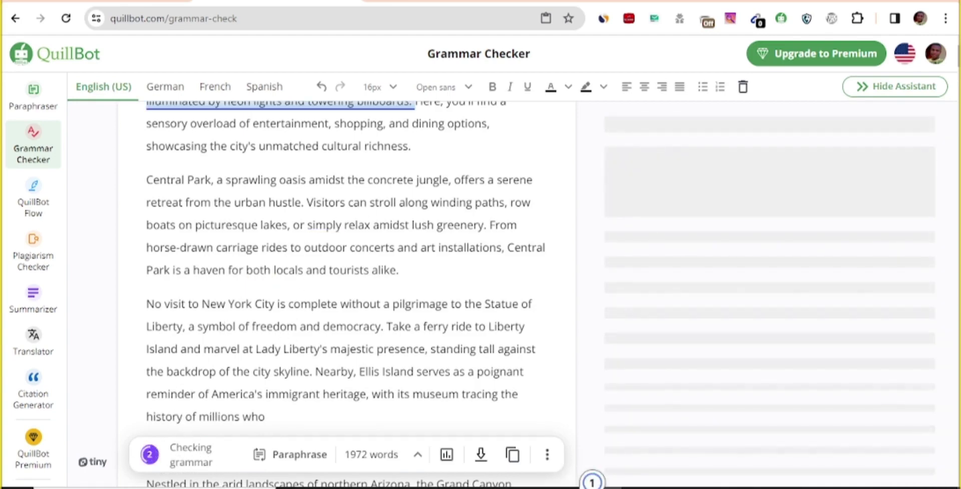
pyautogui.scroll(-7, 244, 328)
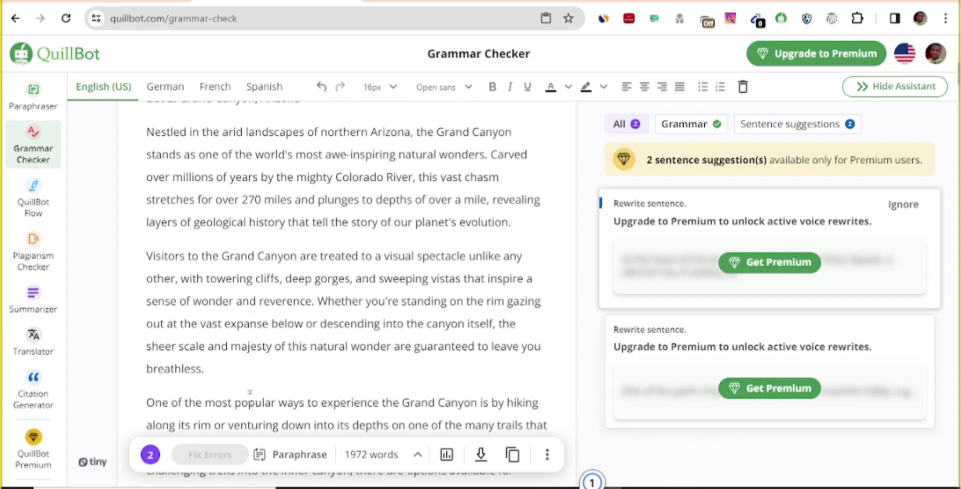
pyautogui.scroll(-3, 240, 240)
pyautogui.scroll(10, 124, 194)
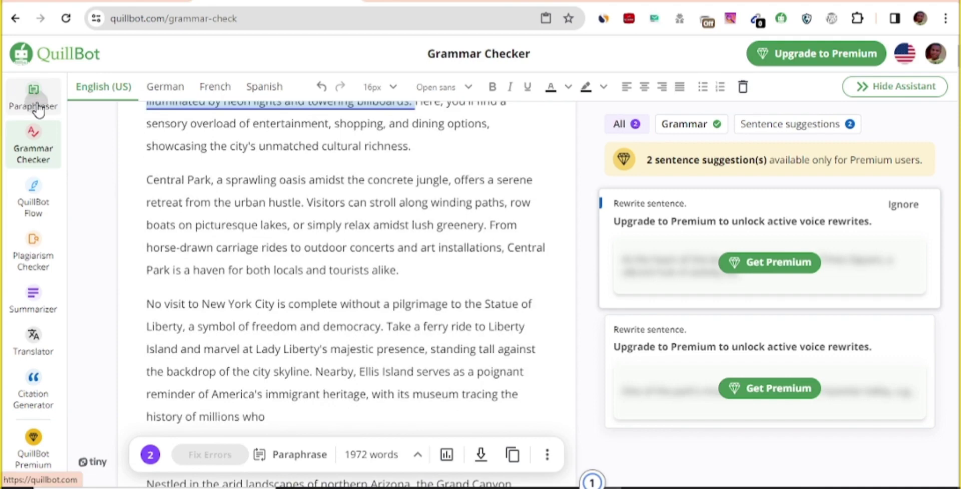
# Try QuillBot's Plagiarism Checker, find it needs an upgrade, and return to the Paraphraser
pyautogui.click(36, 100)
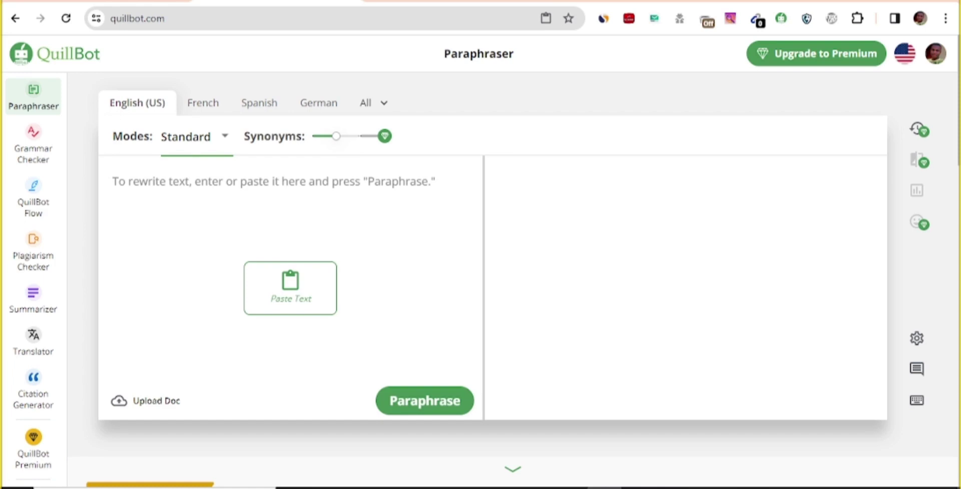
pyautogui.click(32, 251)
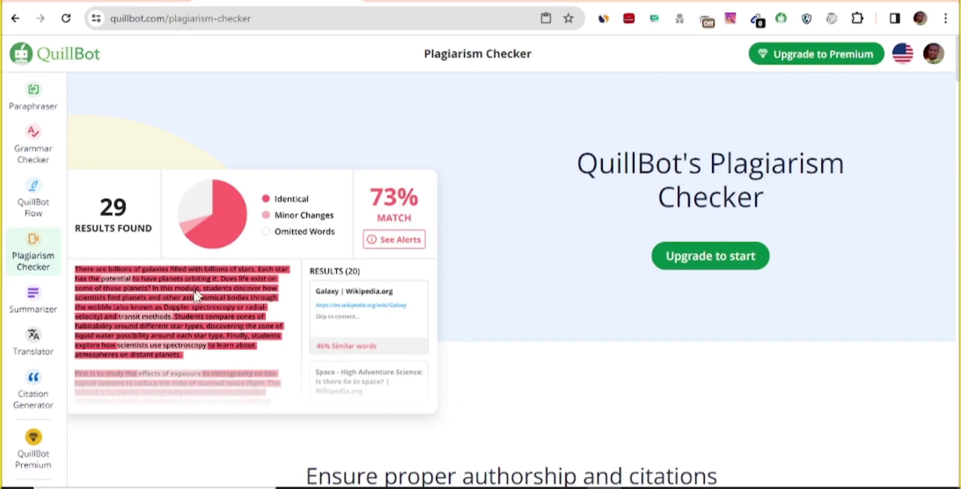
pyautogui.scroll(-10, 219, 290)
pyautogui.scroll(8, 339, 287)
pyautogui.scroll(2, 344, 287)
pyautogui.moveTo(571, 164); pyautogui.dragTo(844, 192)
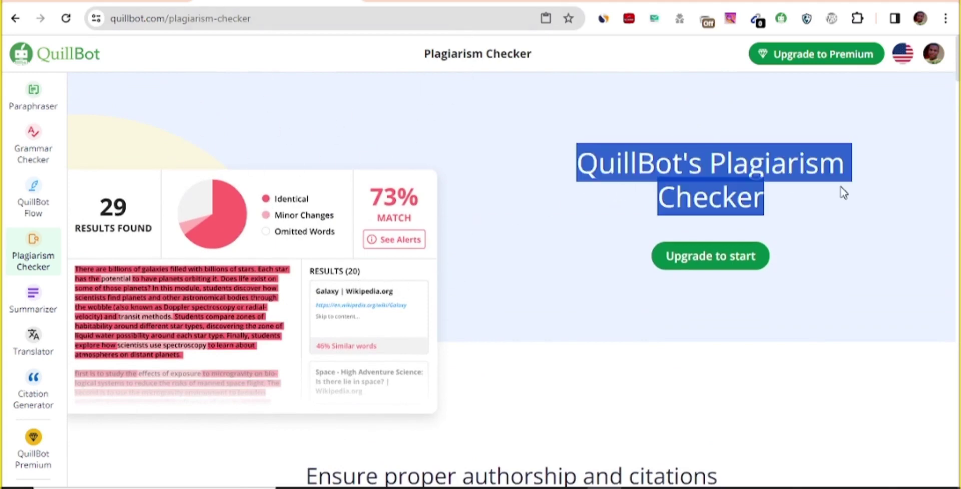
pyautogui.click(32, 94)
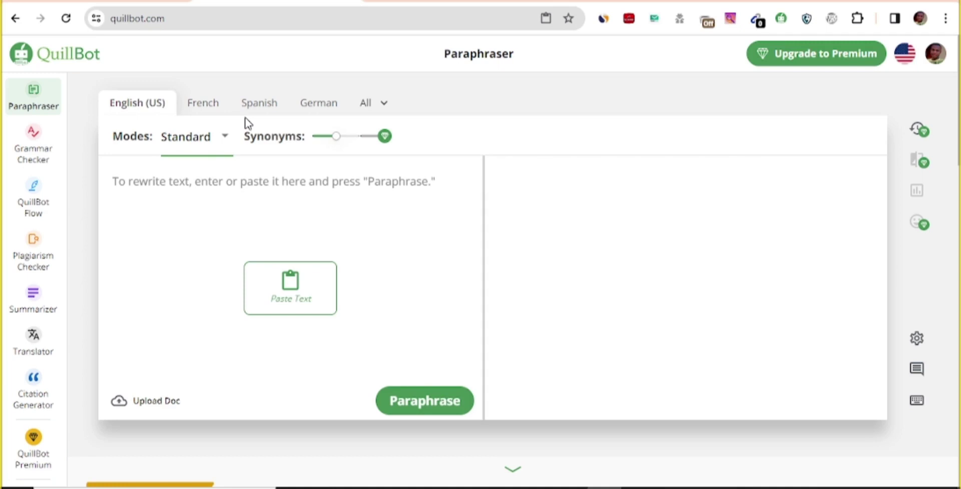
pyautogui.click(469, 2)
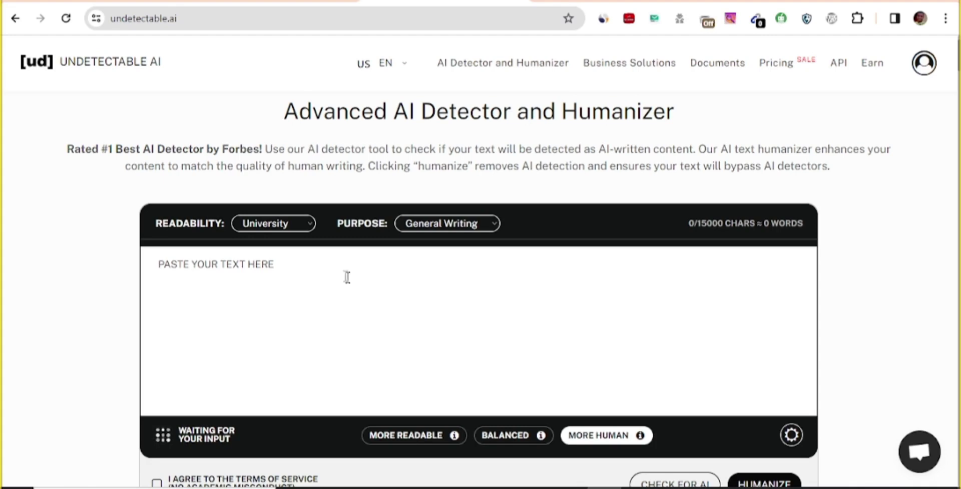
# Paste the travel list into the Undetectable AI input and accept the terms of service
pyautogui.scroll(-2, 338, 276)
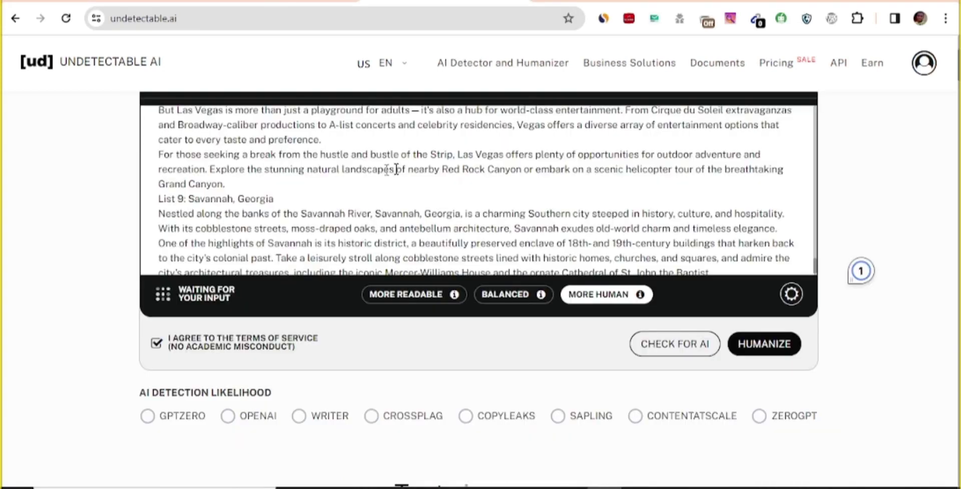
pyautogui.scroll(-5, 479, 201)
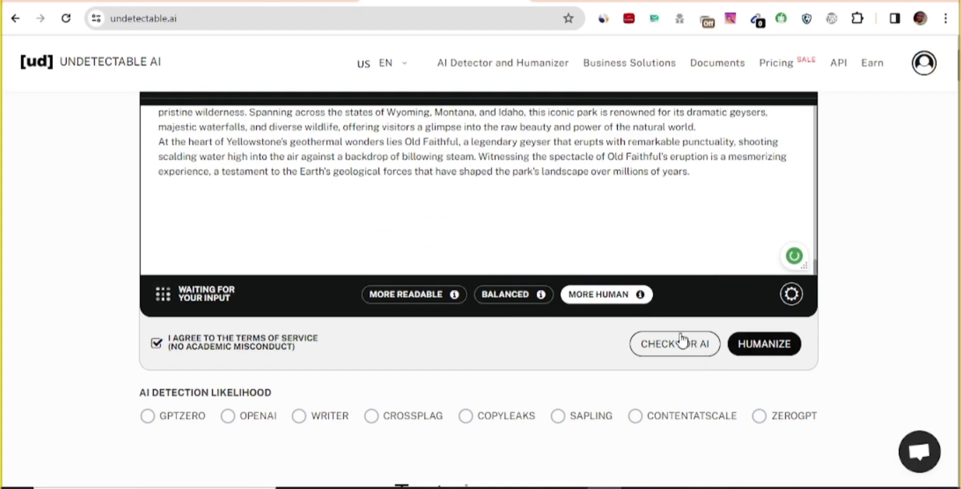
# Scroll through the pasted list in the Undetectable AI input, from New York City to Yellowstone
pyautogui.scroll(-3, 328, 377)
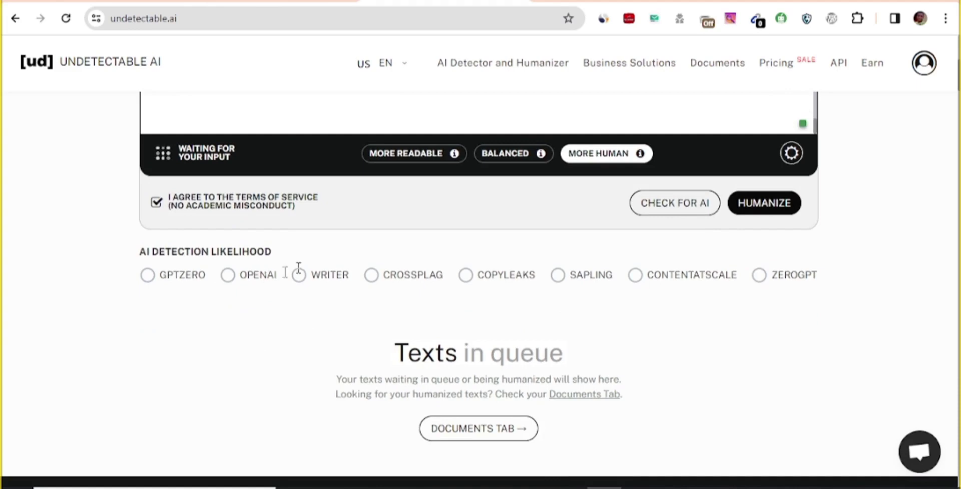
pyautogui.moveTo(279, 281); pyautogui.dragTo(214, 280)
pyautogui.click(265, 322)
pyautogui.scroll(3, 679, 258)
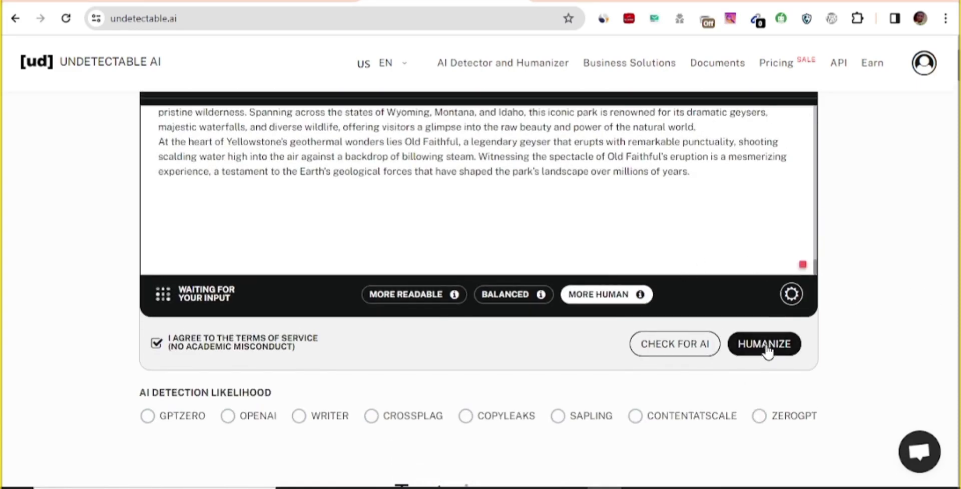
pyautogui.scroll(4, 701, 292)
pyautogui.scroll(-7, 595, 336)
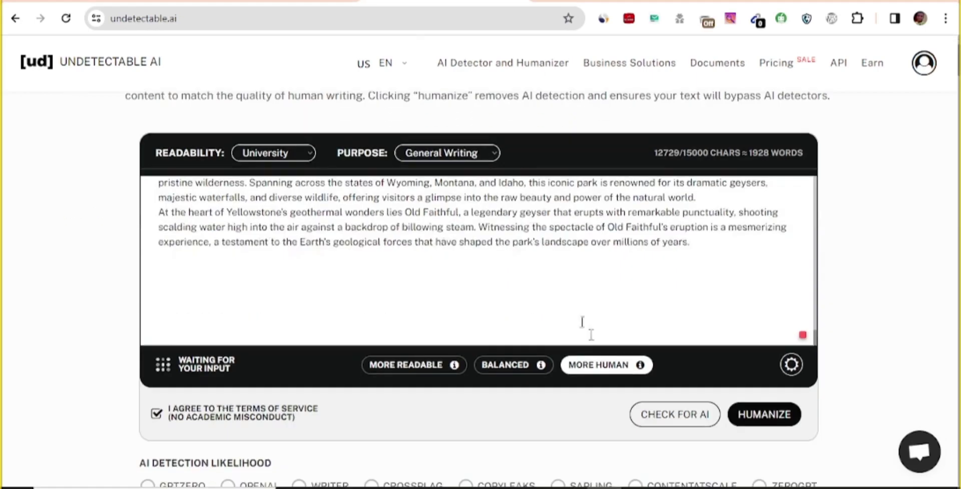
pyautogui.scroll(6, 586, 155)
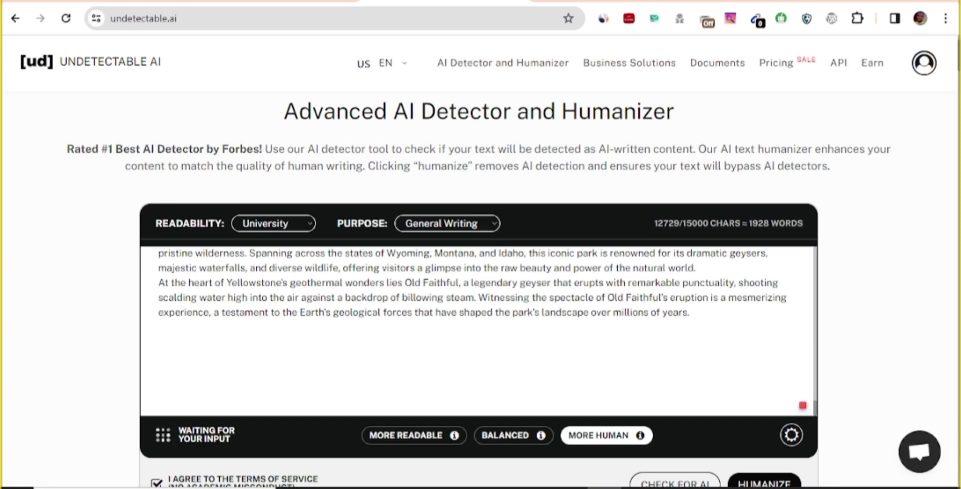
pyautogui.scroll(5, 479, 330)
pyautogui.scroll(-2, 479, 380)
pyautogui.scroll(3, 479, 401)
pyautogui.scroll(-2, 861, 357)
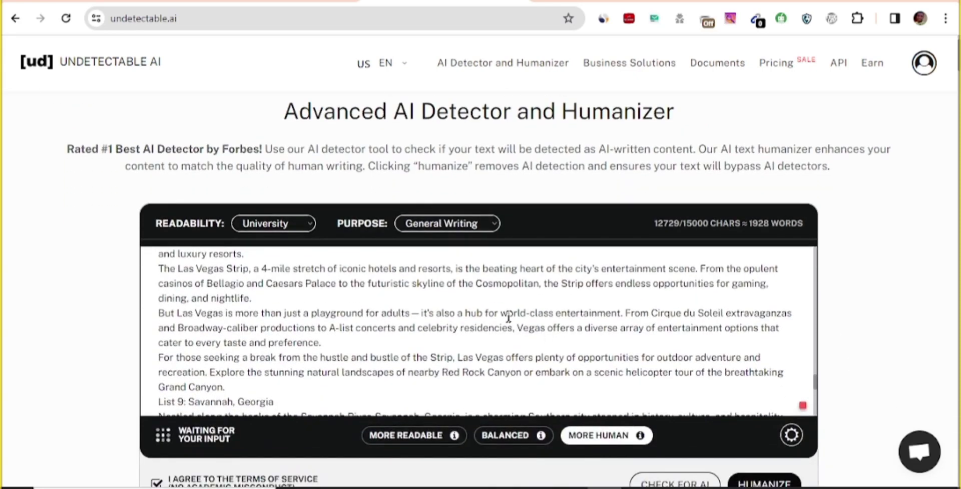
pyautogui.scroll(-4, 481, 380)
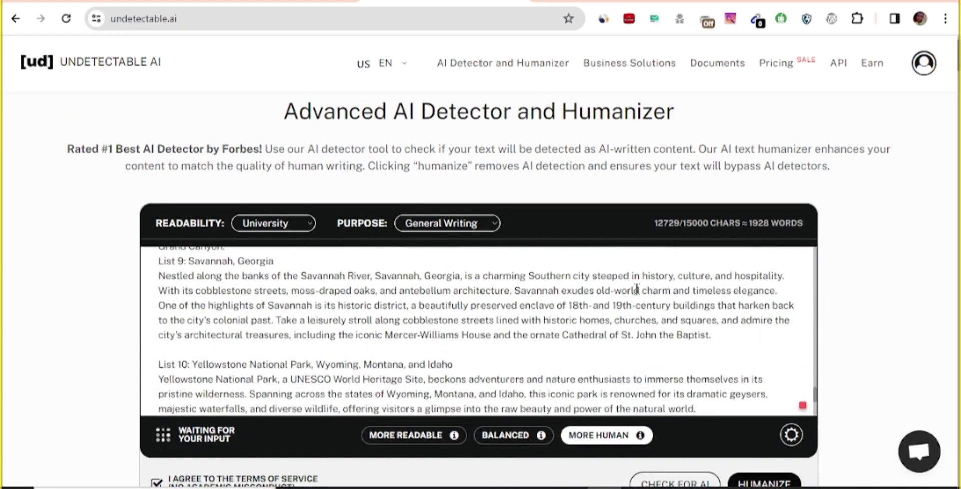
pyautogui.scroll(-2, 479, 330)
pyautogui.scroll(10, 479, 330)
pyautogui.scroll(10, 479, 330)
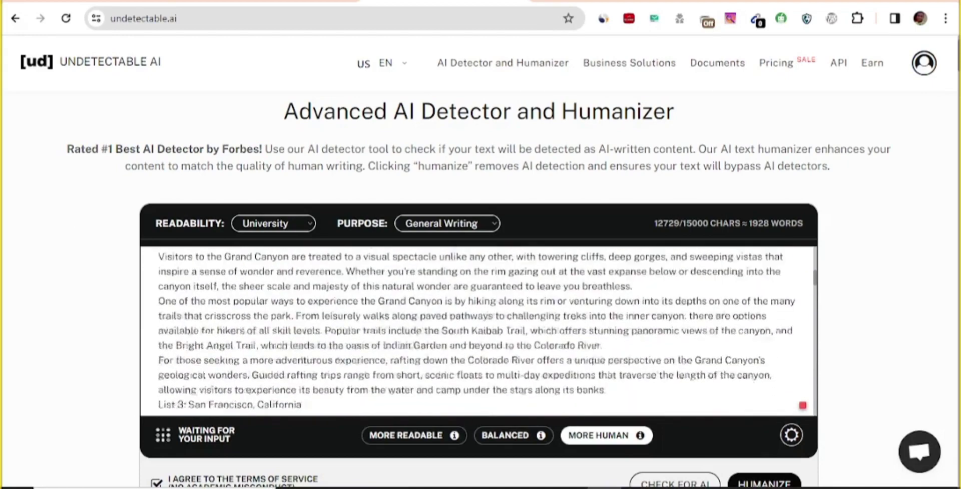
pyautogui.scroll(5, 554, 296)
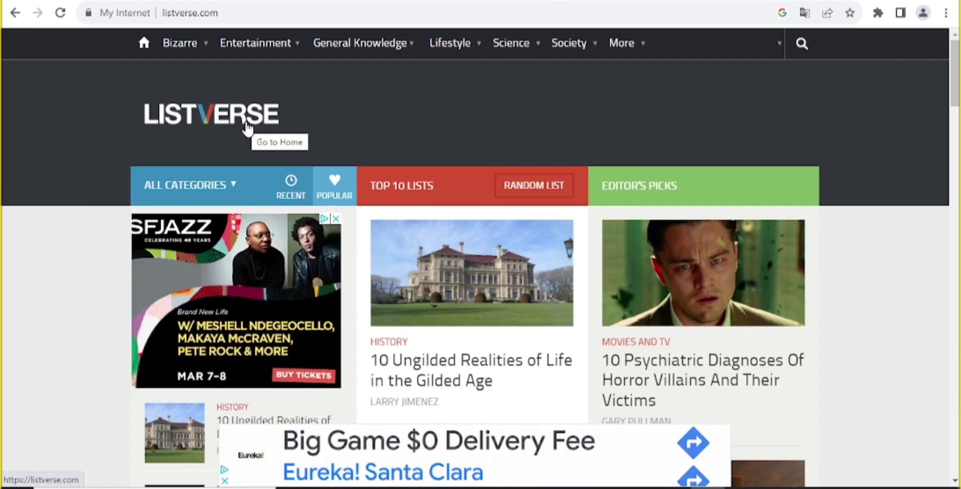
# Open Listverse's Write & Get Paid page and read its $100-per-list payment terms and rules
pyautogui.moveTo(625, 50)
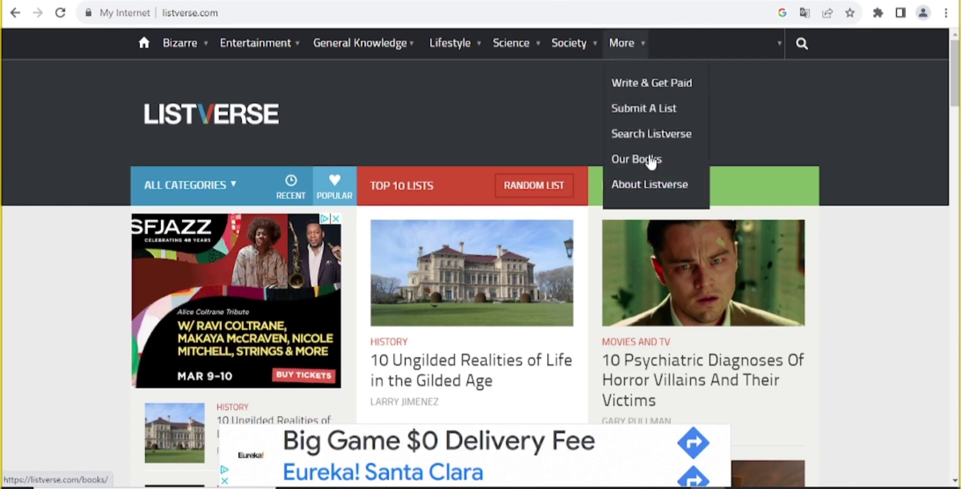
pyautogui.click(646, 84)
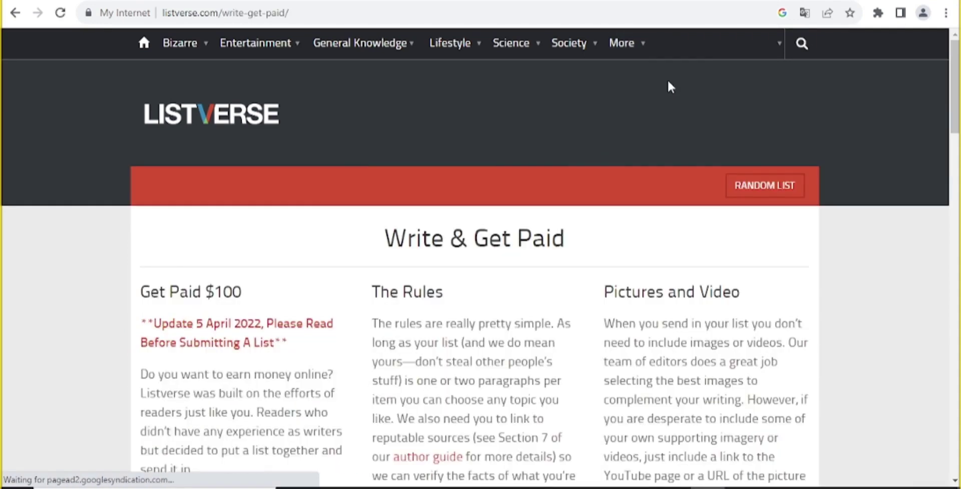
pyautogui.scroll(-4, 524, 144)
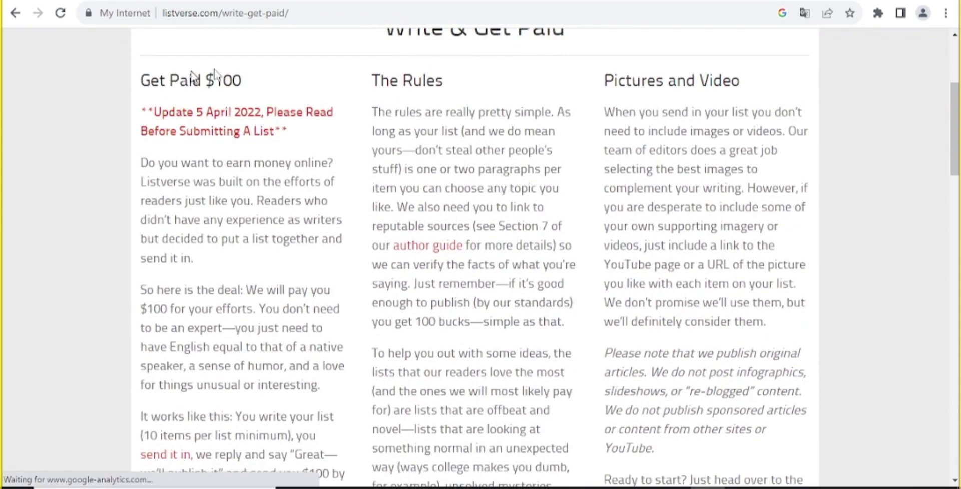
pyautogui.hotkey('ctrl', 'a')
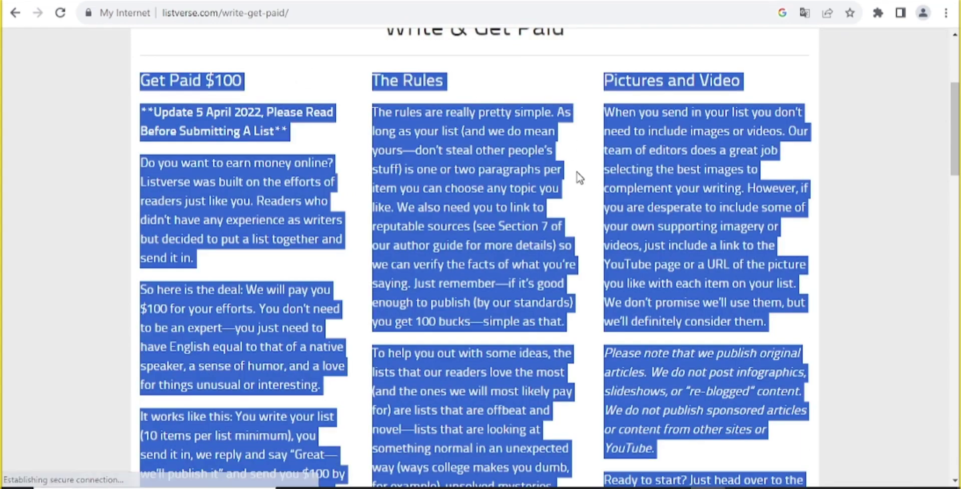
pyautogui.click(576, 172)
pyautogui.scroll(-12, 589, 214)
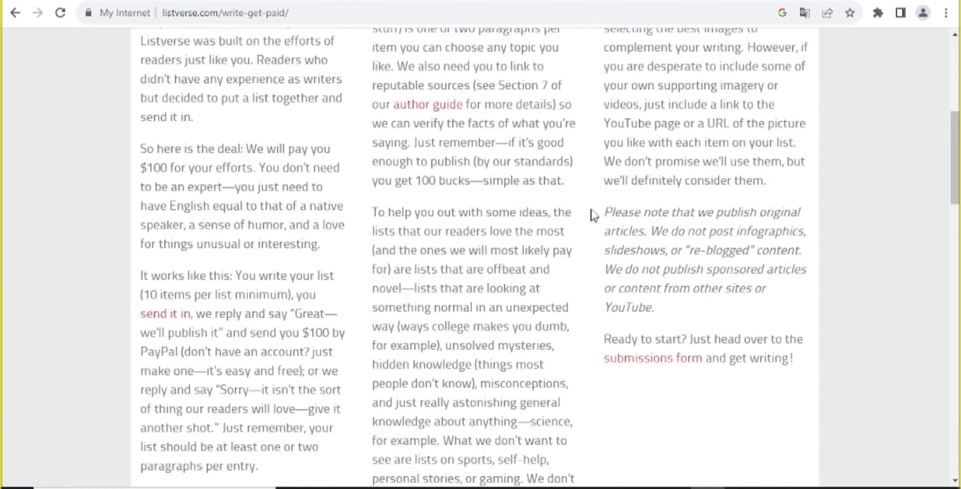
pyautogui.scroll(-4, 441, 205)
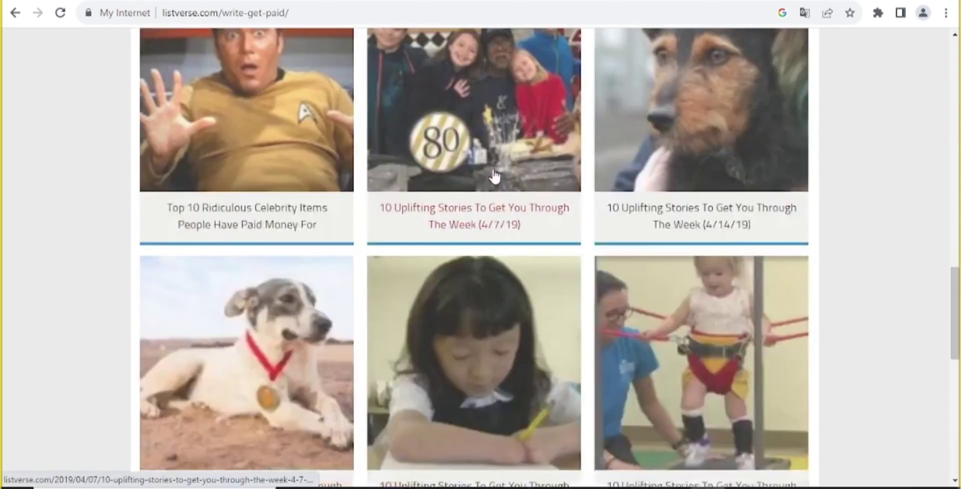
pyautogui.press('Home')
pyautogui.moveTo(635, 43)
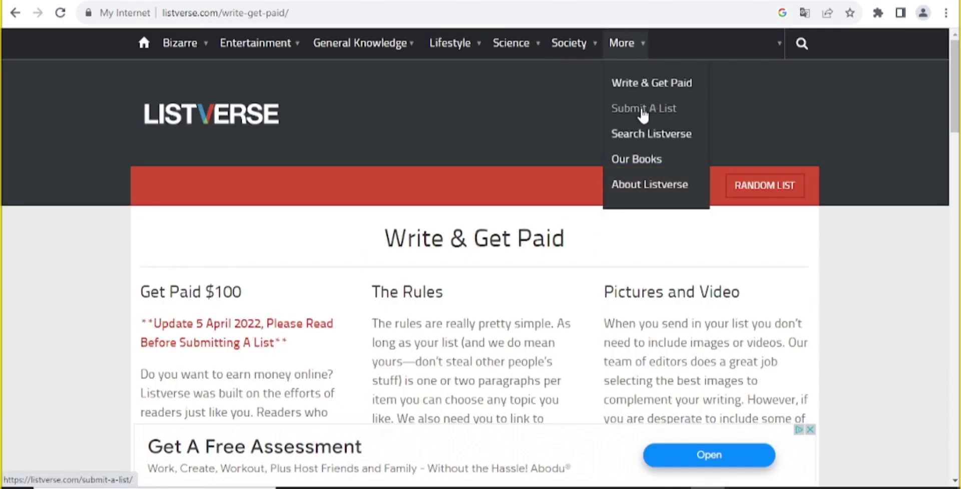
# Open the Submit A List page from the More menu
pyautogui.click(659, 115)
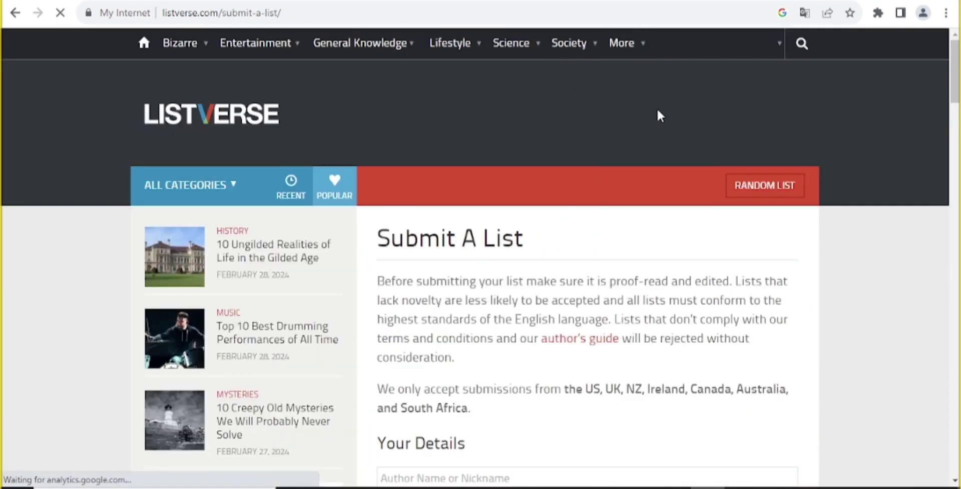
pyautogui.scroll(-5, 563, 202)
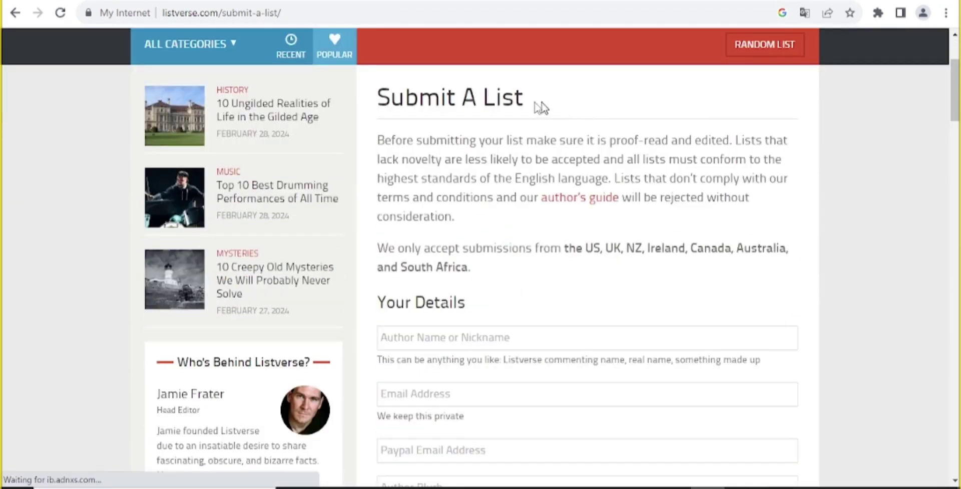
pyautogui.moveTo(536, 102); pyautogui.dragTo(461, 100)
pyautogui.scroll(-3, 447, 126)
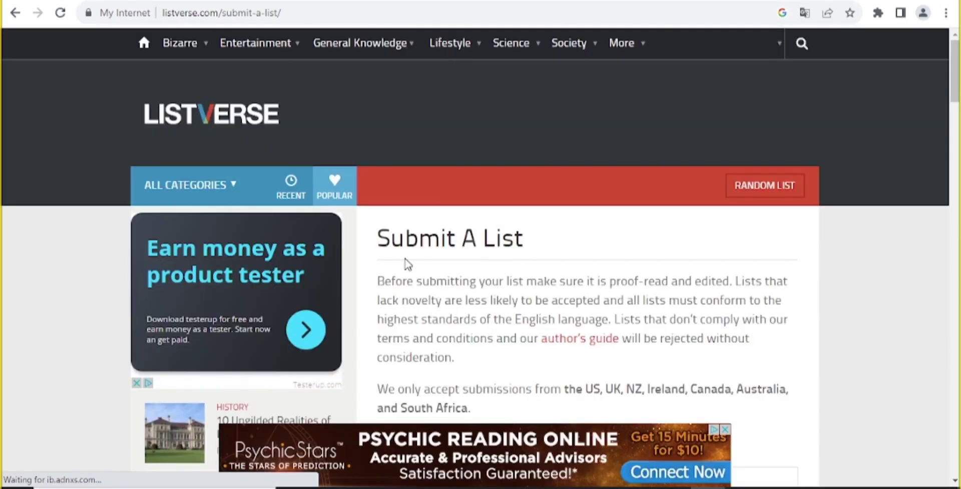
# Highlight and read through the Submit A List guidelines paragraph
pyautogui.moveTo(405, 264); pyautogui.dragTo(456, 265)
pyautogui.moveTo(399, 298); pyautogui.dragTo(735, 341)
pyautogui.scroll(-3, 721, 325)
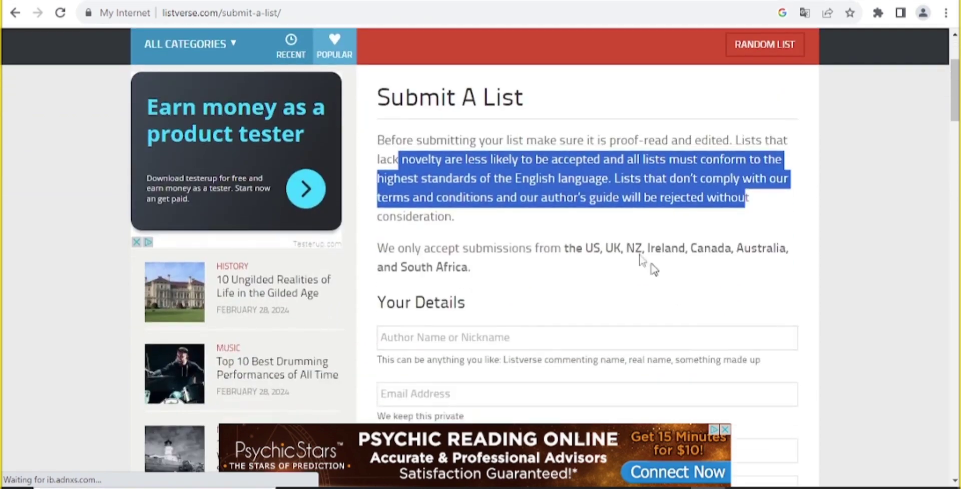
pyautogui.click(524, 221)
pyautogui.moveTo(483, 223); pyautogui.dragTo(794, 274)
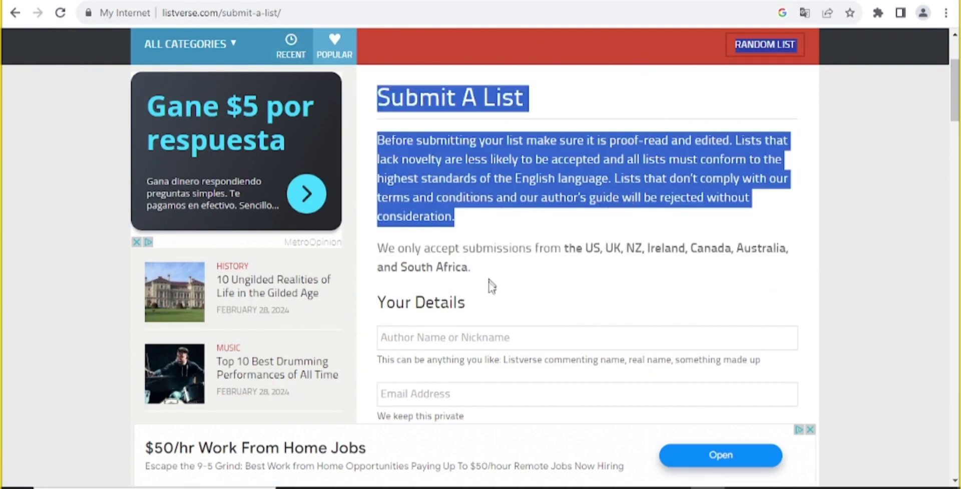
pyautogui.click(474, 221)
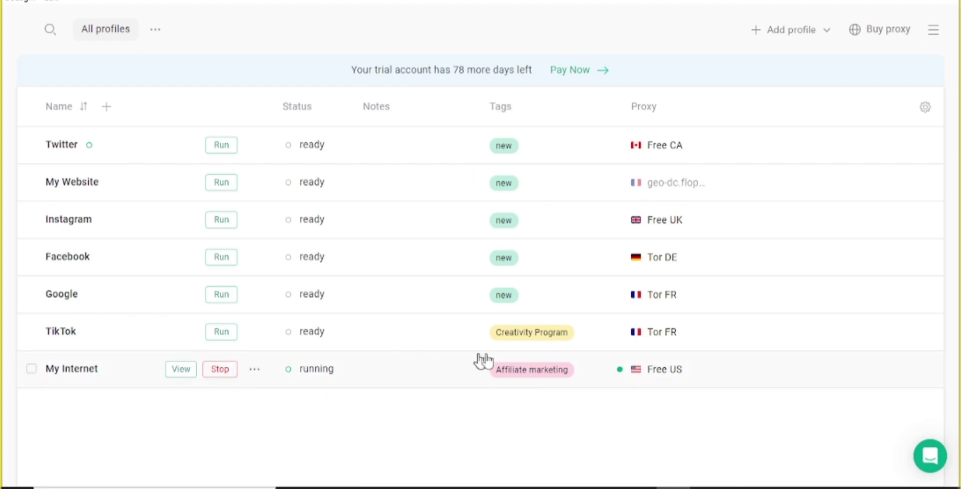
# Confirm the running My Internet profile uses the Free US proxy, then start on Listverse's Author Name field
pyautogui.tripleClick(671, 373)
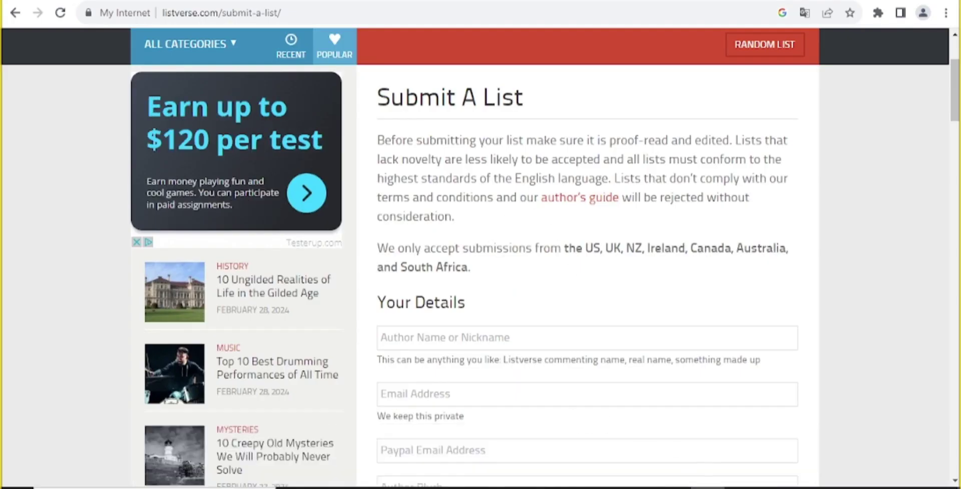
pyautogui.scroll(3, 639, 429)
pyautogui.scroll(-4, 640, 429)
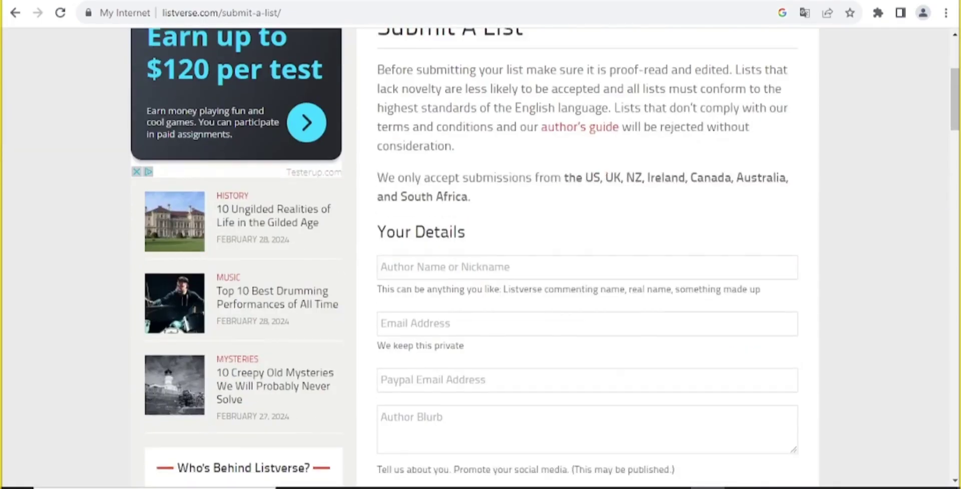
pyautogui.click(436, 265)
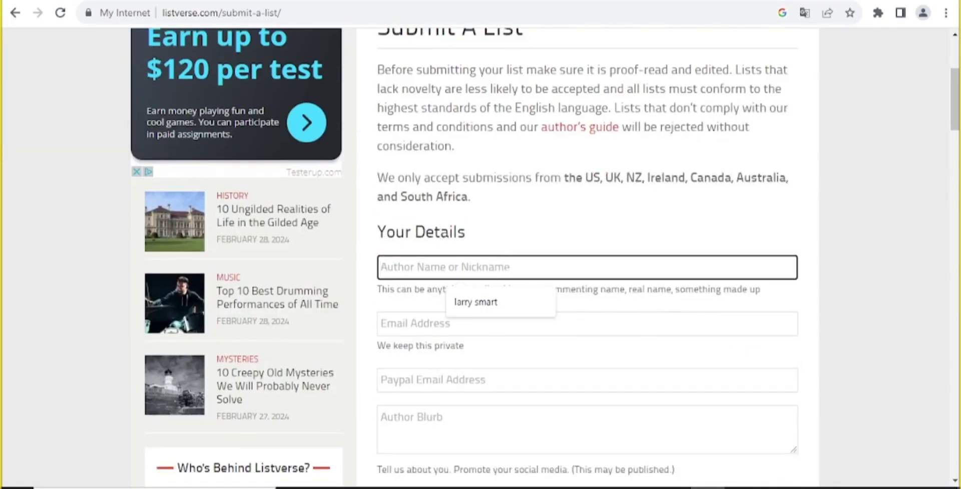
# Autofill the saved author name, type the contact e-mail, and paste the PayPal e-mail
pyautogui.click(498, 303)
pyautogui.scroll(-2, 498, 296)
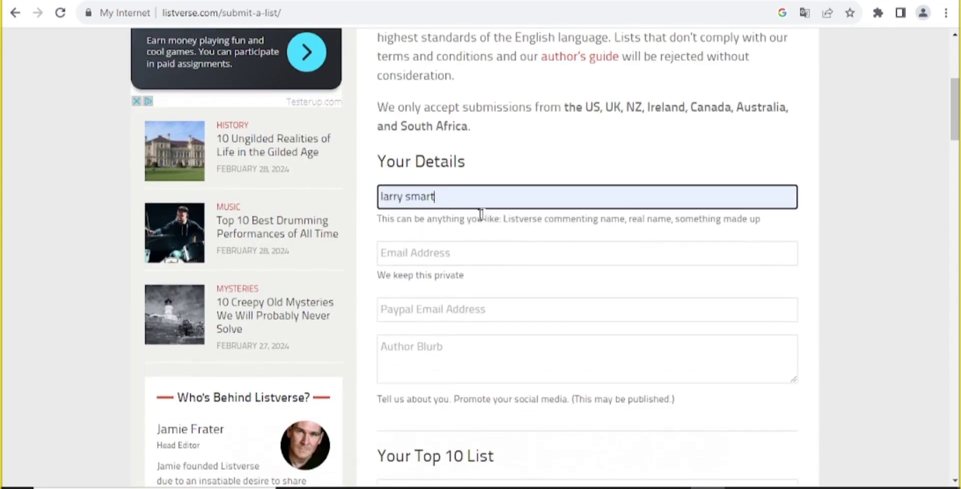
pyautogui.click(402, 250)
pyautogui.press('Tab')
pyautogui.hotkey('shift', 'Tab')
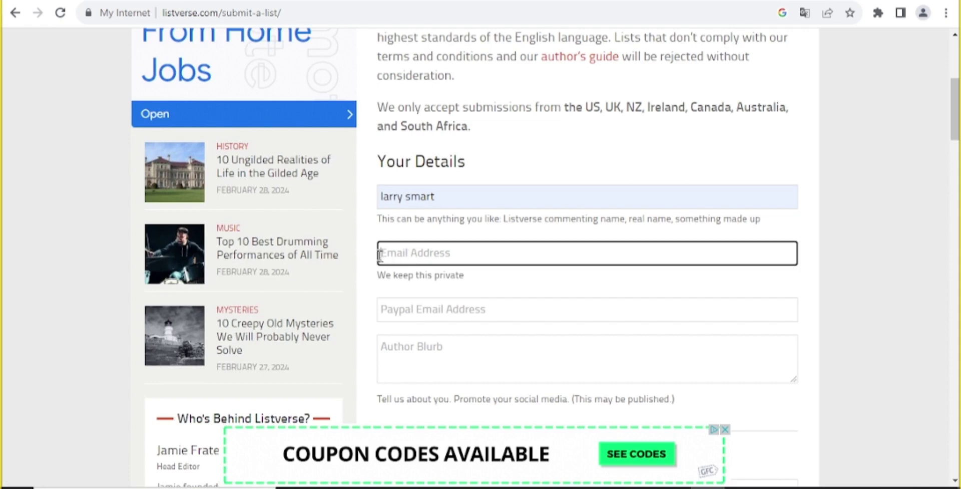
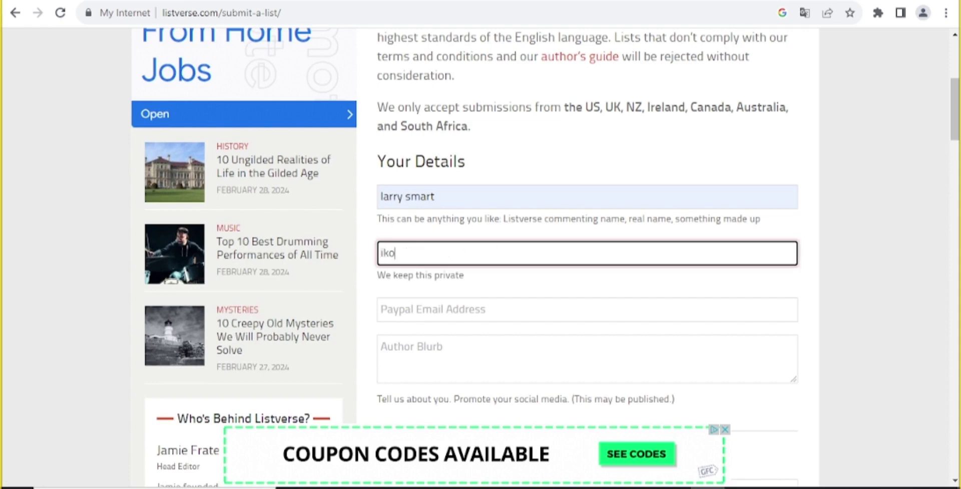
pyautogui.click(384, 300)
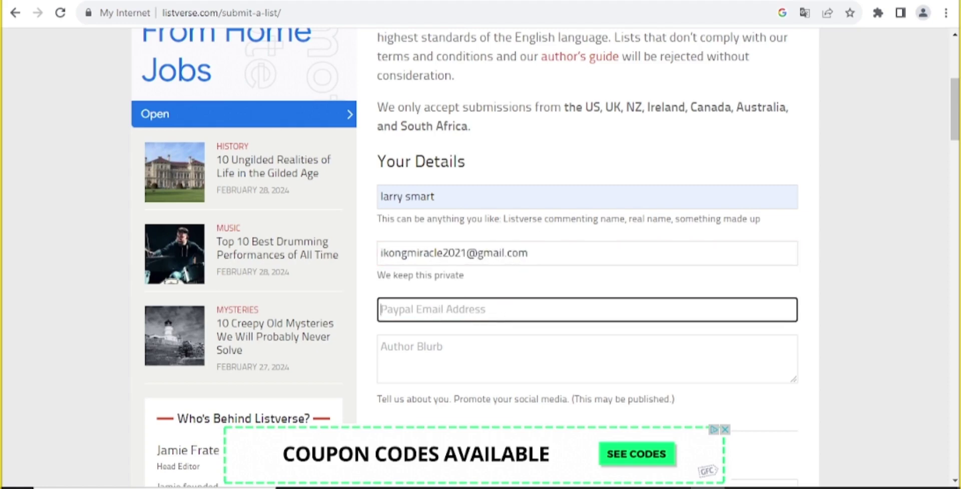
pyautogui.hotkey('ctrl', 'v')
pyautogui.scroll(-3, 506, 268)
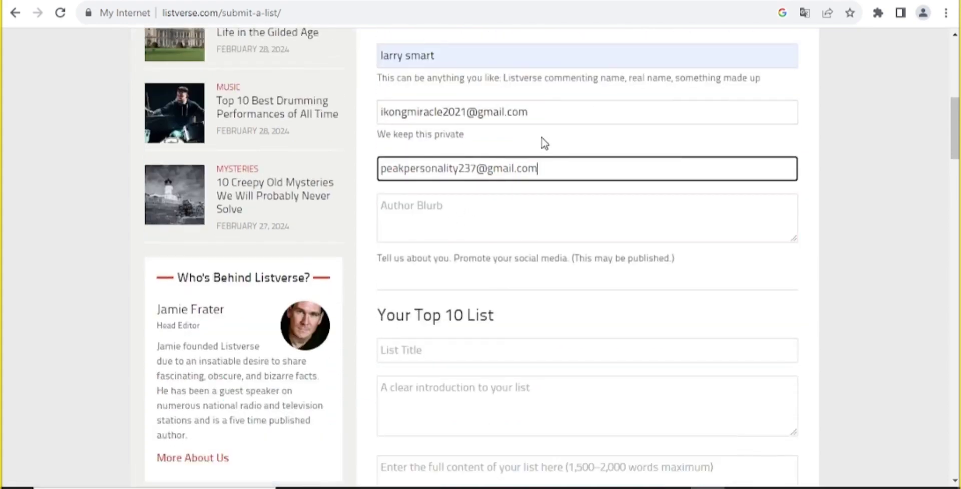
pyautogui.scroll(1, 542, 140)
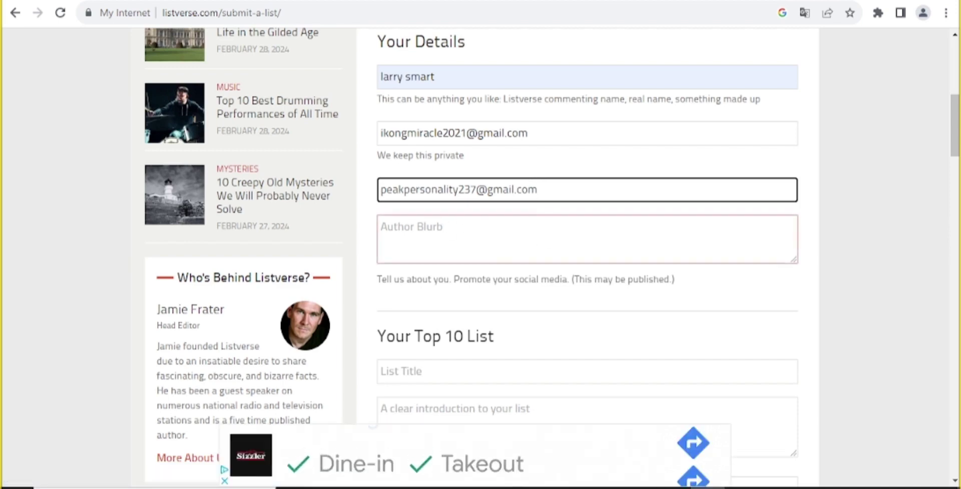
# Paste the author bio into the blurb box and delete the stray 'v' at its start
pyautogui.press('Tab')
pyautogui.hotkey('ctrl', 'v')
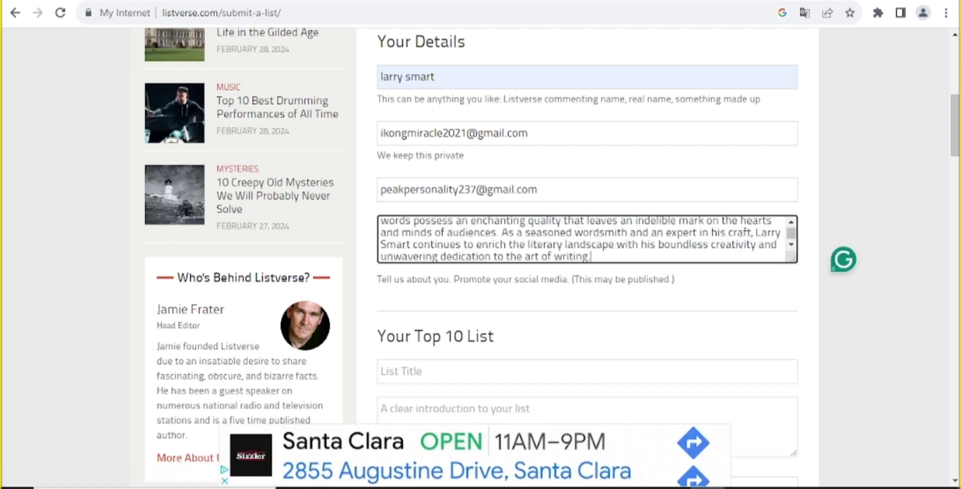
pyautogui.hotkey('ctrl', 'Home')
pyautogui.write('I am')
pyautogui.write(' v')
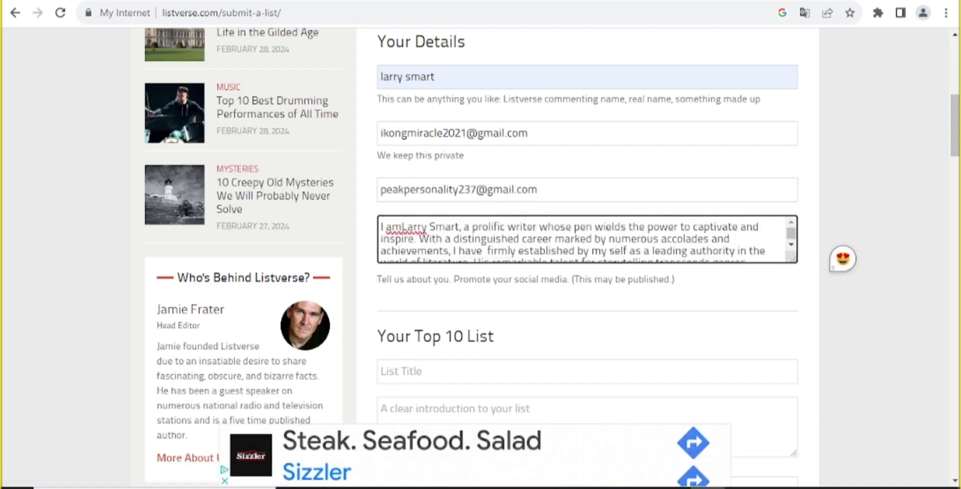
pyautogui.moveTo(431, 239)
pyautogui.press('BackSpace')
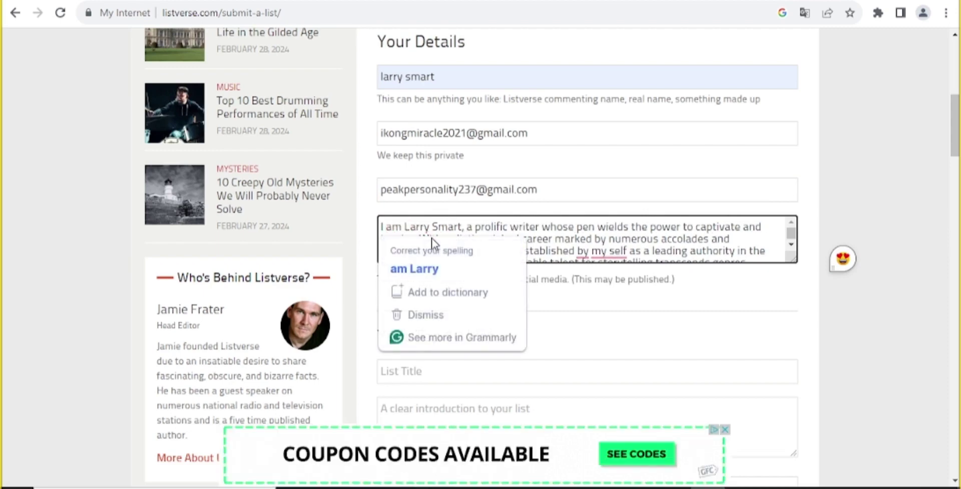
# Review the finished author bio, then move on to the List Title field
pyautogui.scroll(-5, 663, 237)
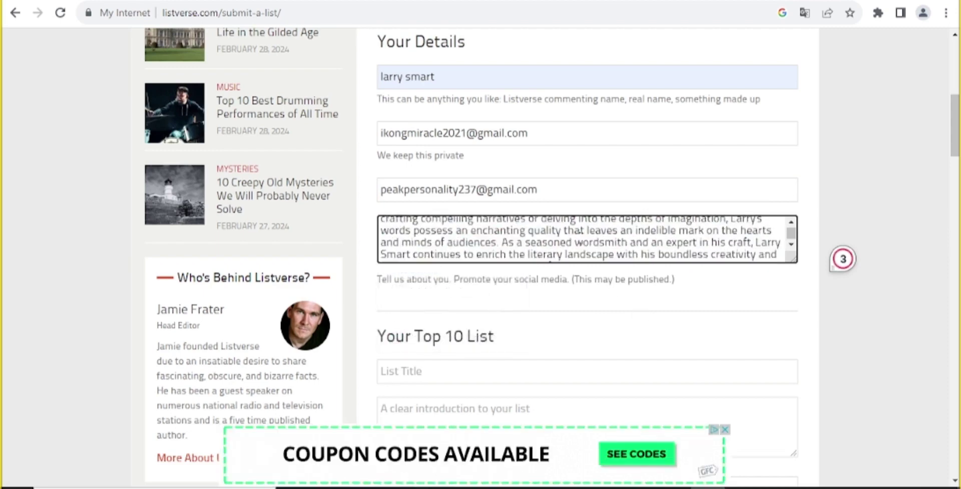
pyautogui.scroll(2, 506, 132)
pyautogui.scroll(2, 507, 150)
pyautogui.scroll(5, 692, 238)
pyautogui.scroll(-10, 491, 233)
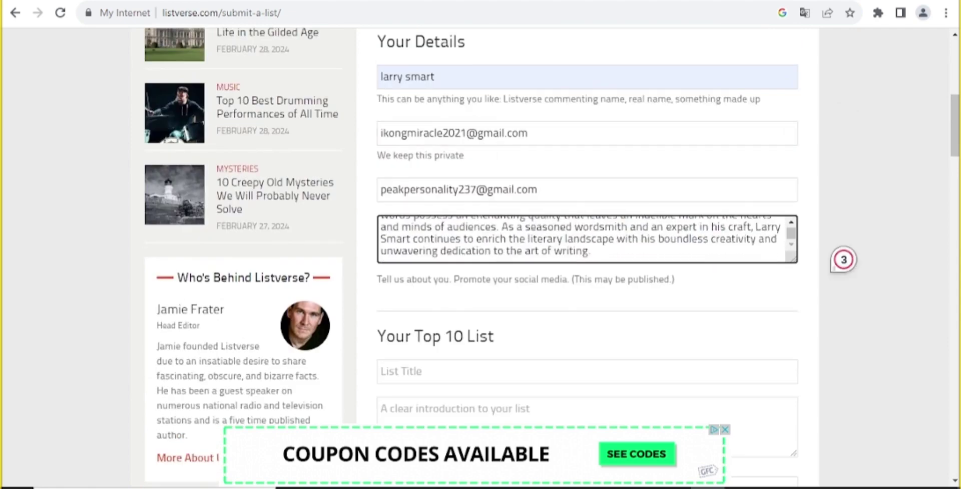
pyautogui.scroll(4, 549, 94)
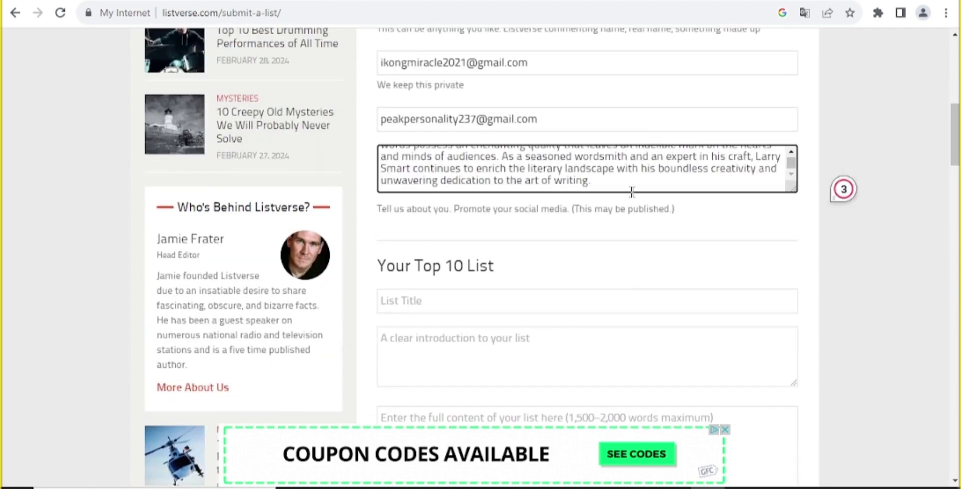
pyautogui.moveTo(381, 210); pyautogui.dragTo(504, 215)
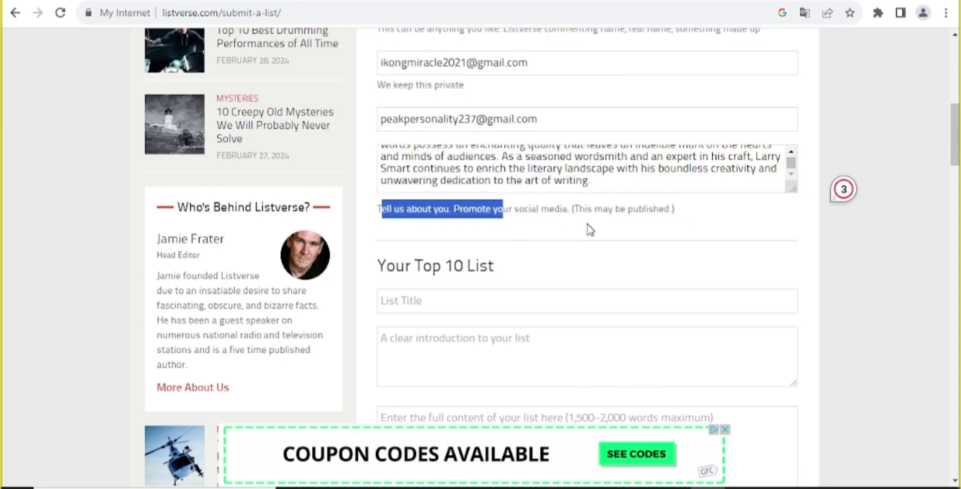
pyautogui.click(608, 189)
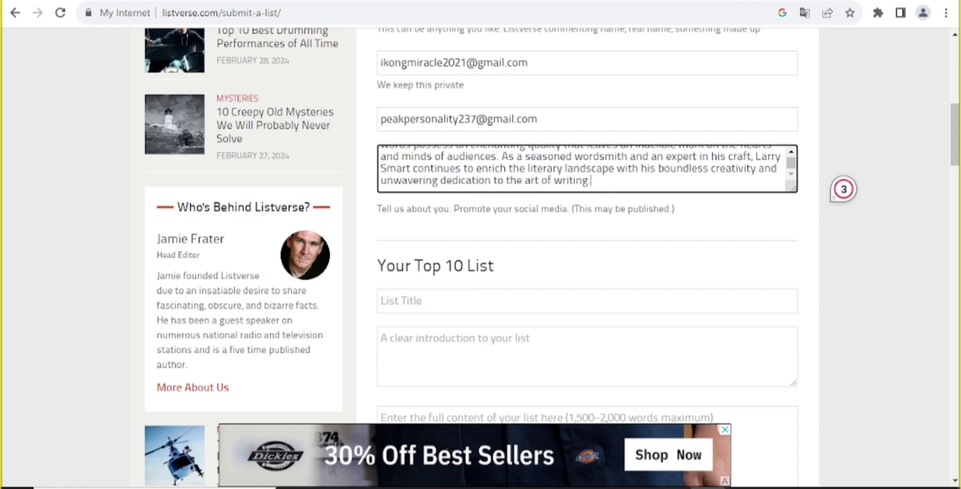
pyautogui.scroll(-3, 613, 211)
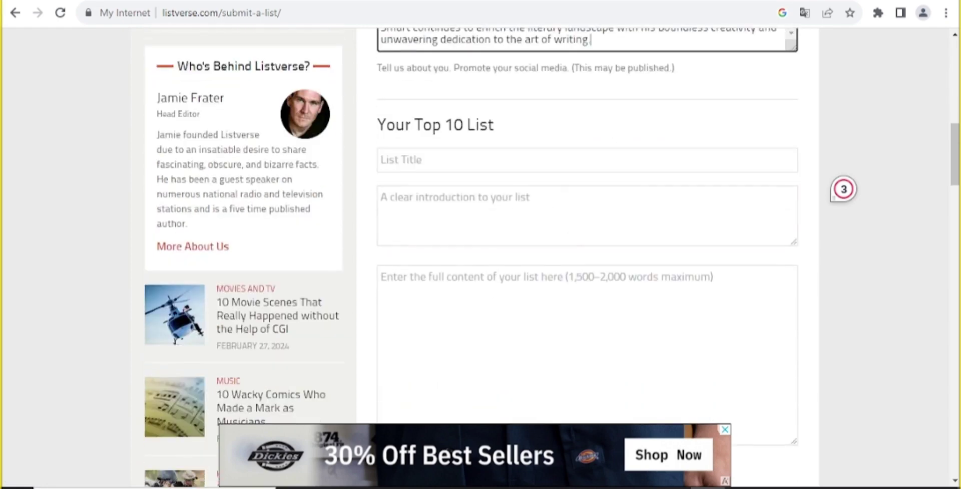
pyautogui.click(495, 155)
# Paste '10 Best Places to visit in USA' as the list title and select all article text in Docs
pyautogui.hotkey('alt', 'Tab')
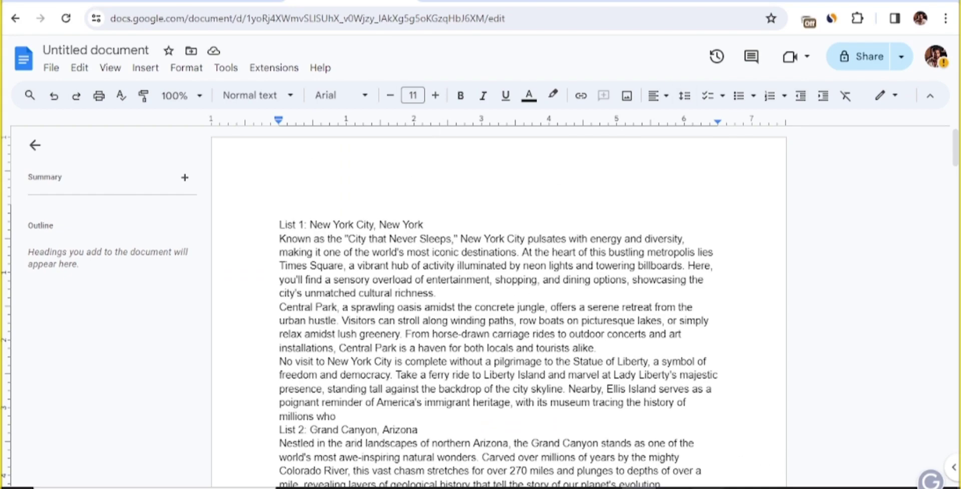
pyautogui.hotkey('alt', 'Tab')
pyautogui.write('10 Best Places to visit in USA')
pyautogui.moveTo(380, 159); pyautogui.dragTo(576, 166)
pyautogui.hotkey('ctrl', 'a')
pyautogui.hotkey('ctrl', 'c')
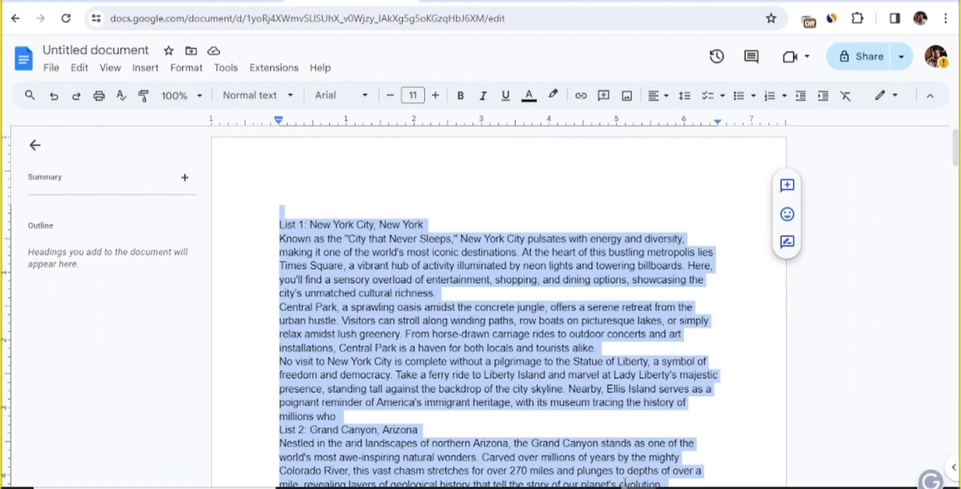
pyautogui.hotkey('alt', 'Tab')
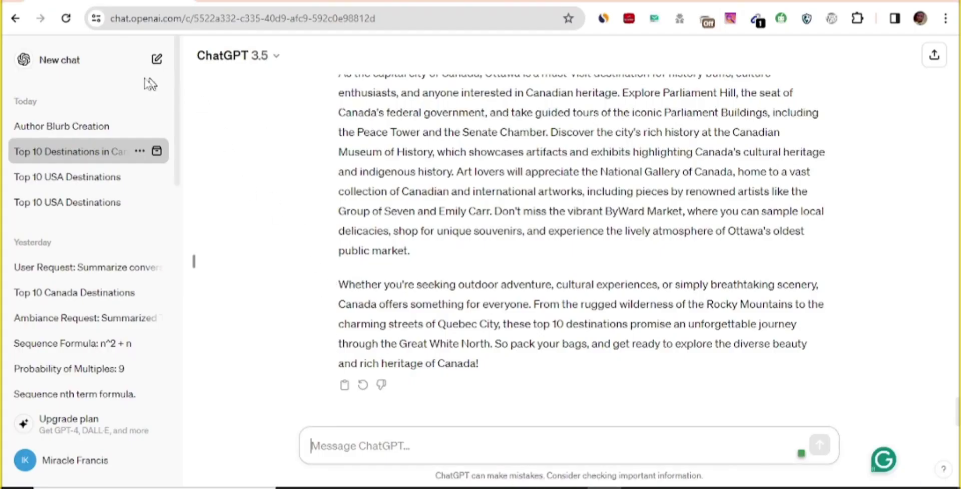
# In a new ChatGPT chat, send the introduction prompt followed by the copied USA article
pyautogui.click(90, 70)
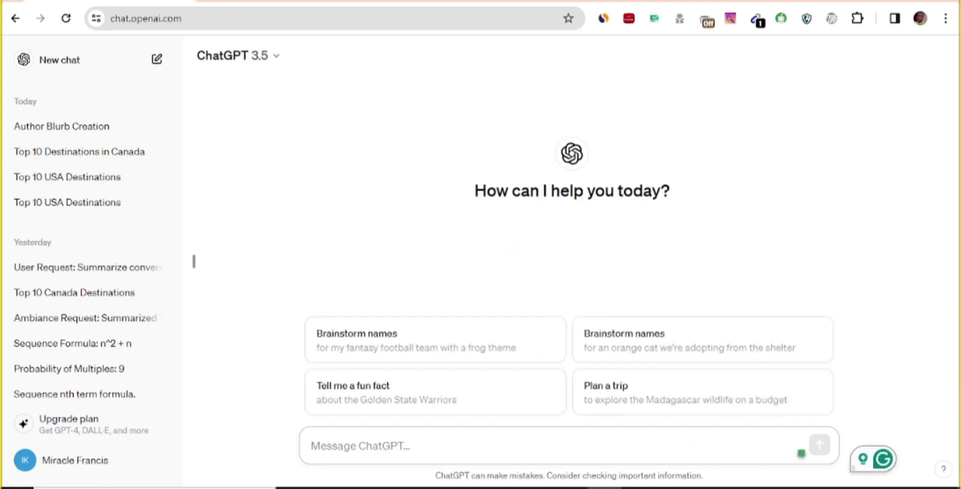
pyautogui.write('according to the article below, write a compelling introduction for the article:')
pyautogui.moveTo(311, 446); pyautogui.dragTo(674, 446)
pyautogui.click(689, 446)
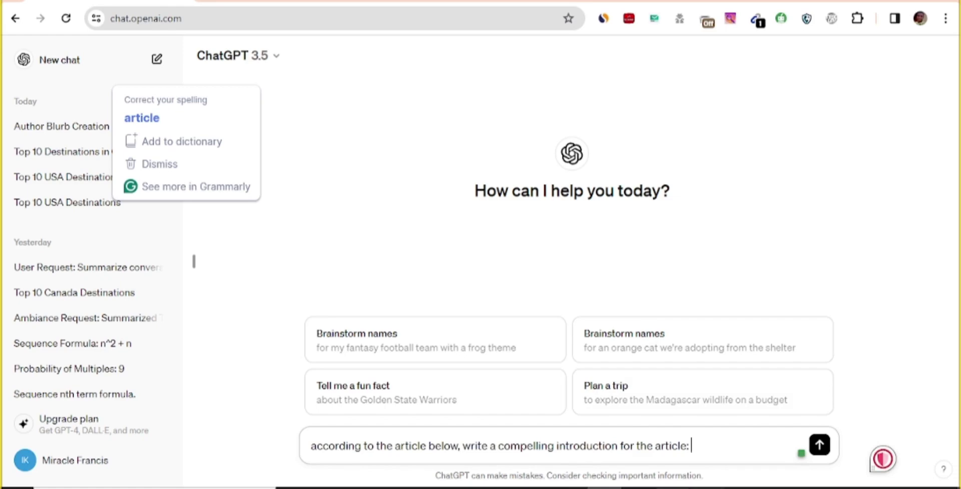
pyautogui.hotkey('alt', 'Tab')
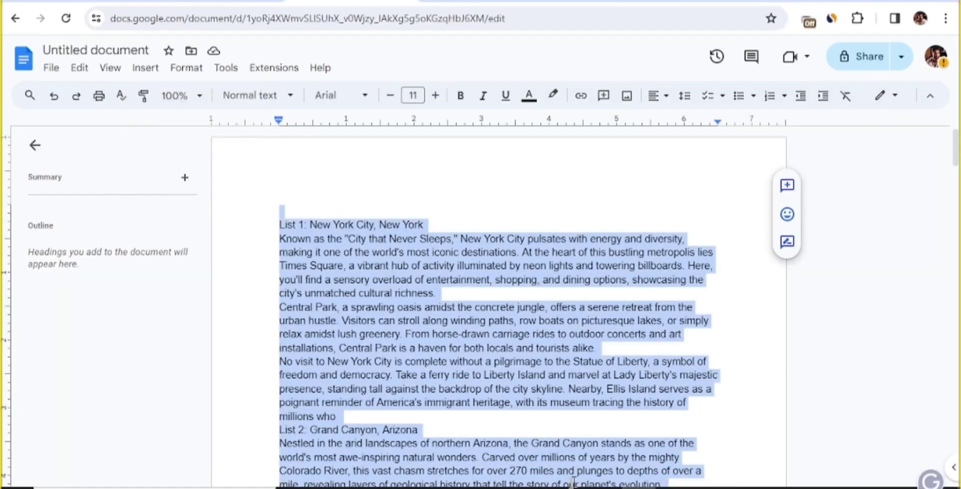
pyautogui.hotkey('alt', 'Tab')
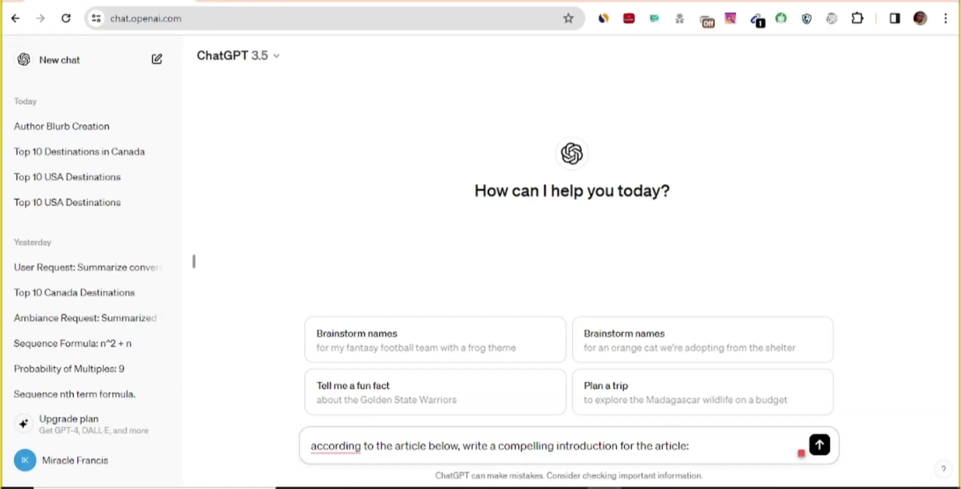
pyautogui.hotkey('ctrl', 'v')
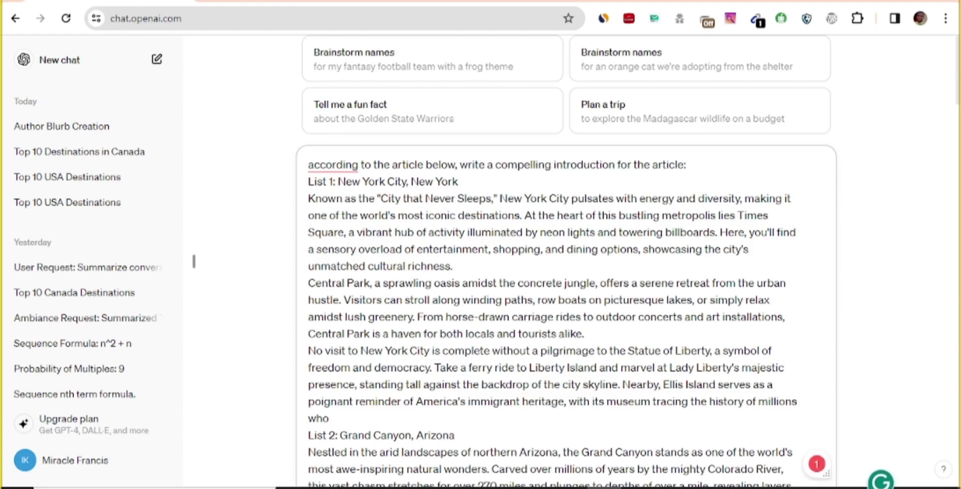
pyautogui.press('Return')
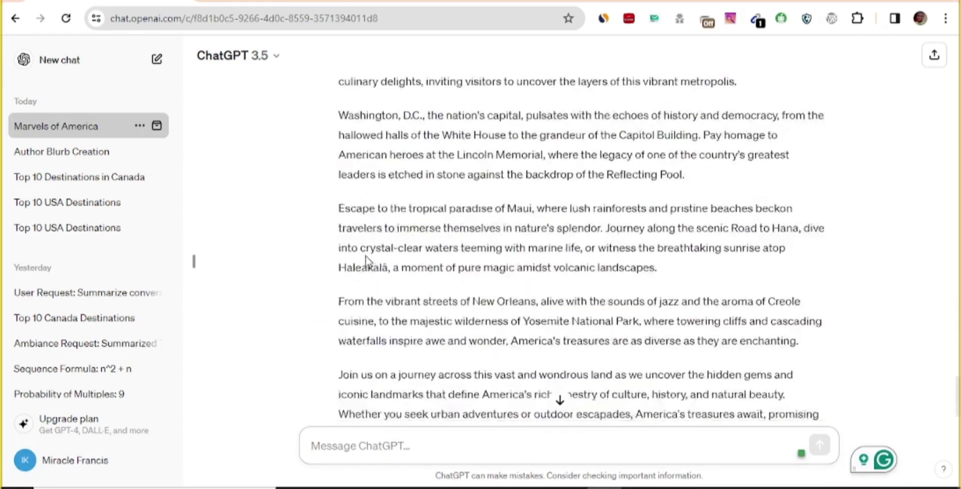
# Select the reply 'Unveiling America's Treasures: From Urban Marvels to Natural Wonders' for copying
pyautogui.scroll(-2, 368, 253)
pyautogui.scroll(1, 440, 263)
pyautogui.scroll(10, 331, 212)
pyautogui.moveTo(336, 238); pyautogui.dragTo(823, 378)
pyautogui.scroll(-10, 396, 295)
pyautogui.scroll(-2, 611, 344)
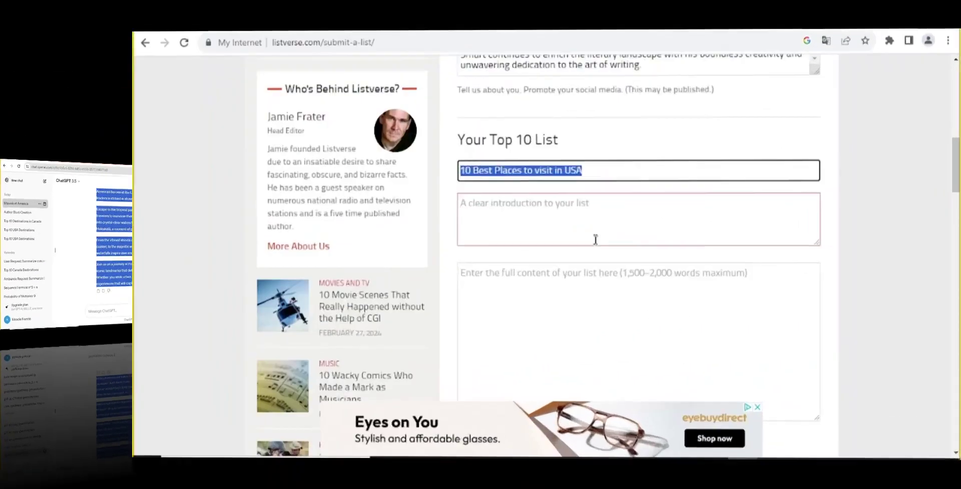
# Paste ChatGPT's introduction into the Listverse intro box
pyautogui.hotkey('ctrl', 'v')
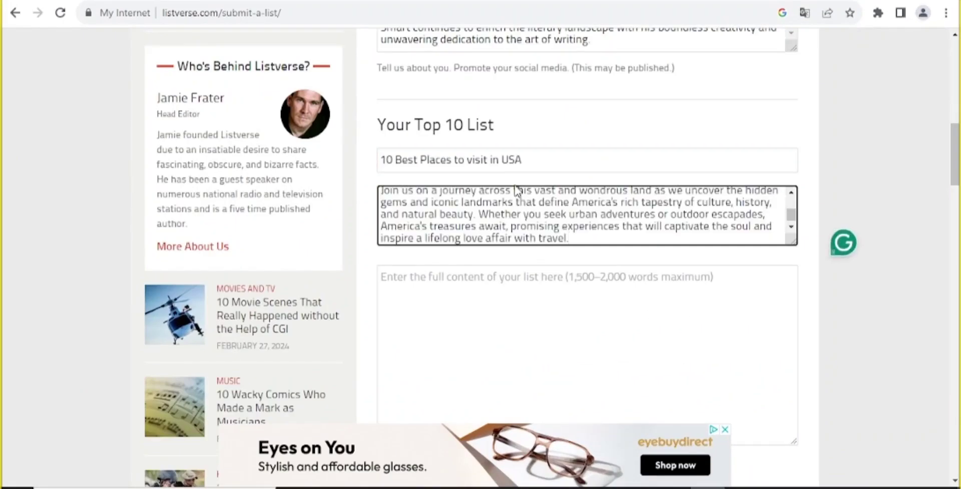
pyautogui.scroll(6, 586, 215)
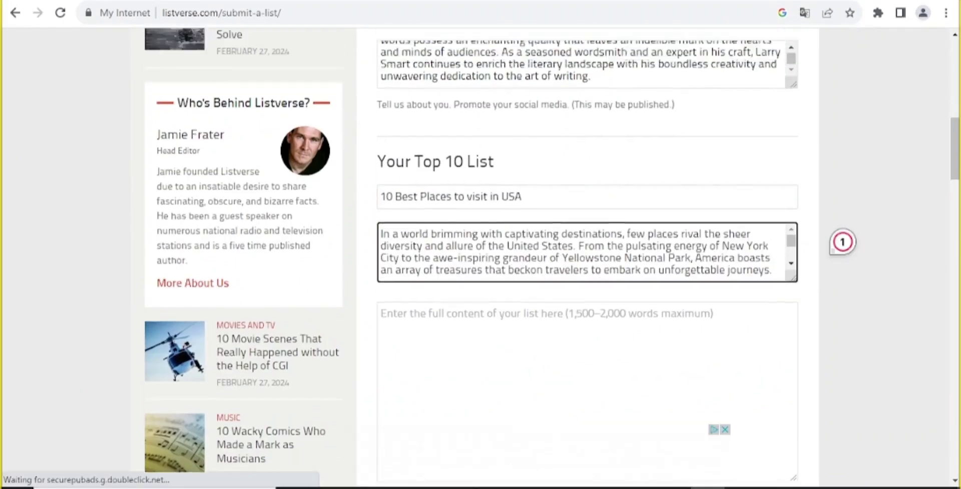
pyautogui.scroll(-3, 509, 337)
pyautogui.scroll(-3, 604, 347)
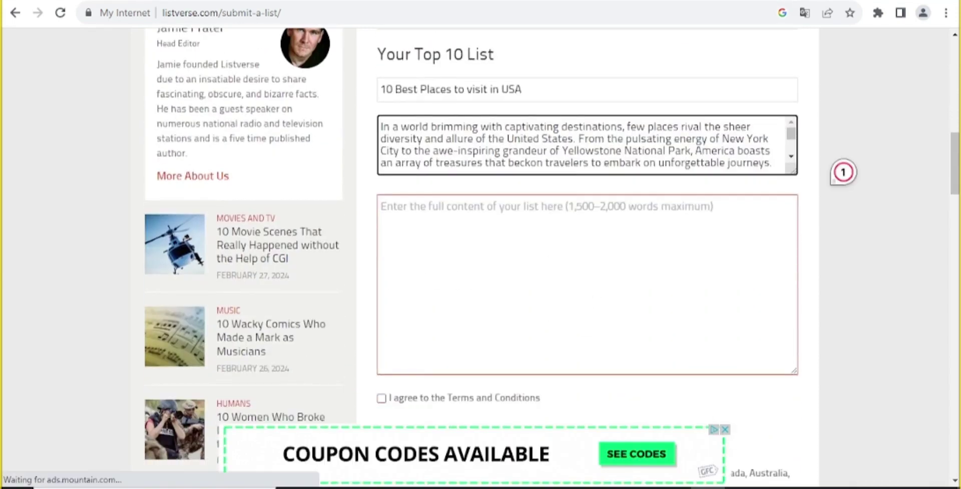
# Copy the full article from Google Docs into the list content box and agree to the Terms and Conditions
pyautogui.click(521, 223)
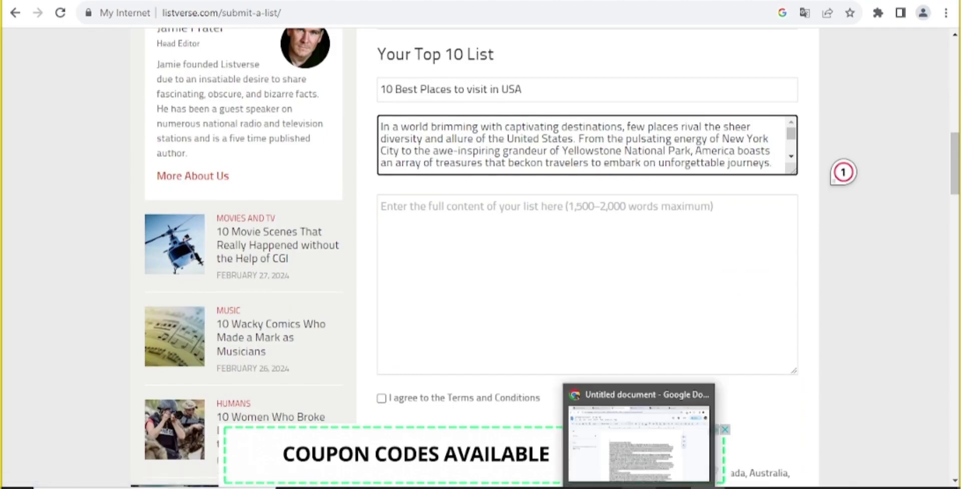
pyautogui.hotkey('alt', 'Tab')
pyautogui.rightClick(335, 239)
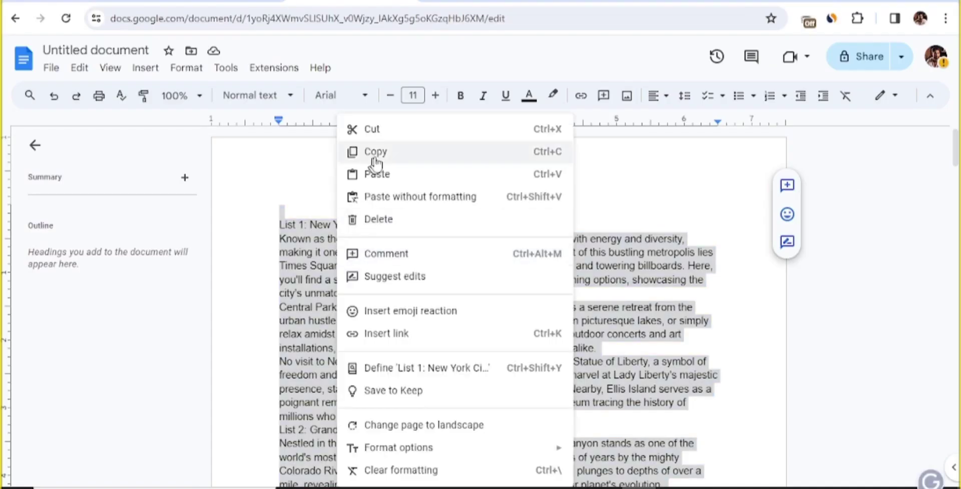
pyautogui.click(371, 158)
pyautogui.hotkey('alt', 'Tab')
pyautogui.click(433, 251)
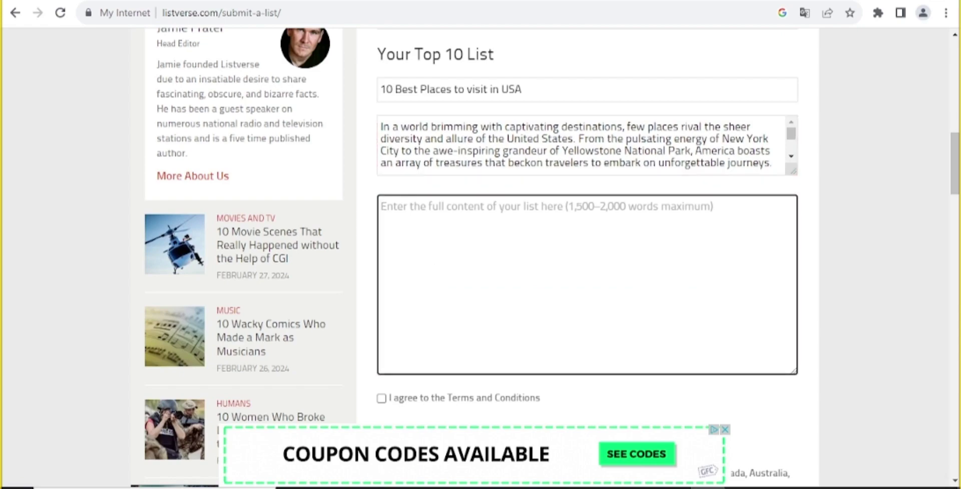
pyautogui.hotkey('ctrl', 'v')
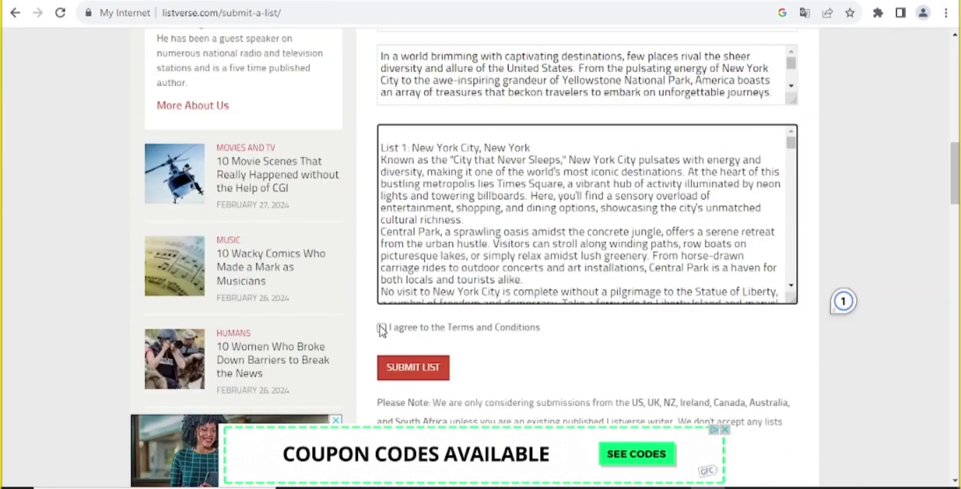
pyautogui.click(381, 328)
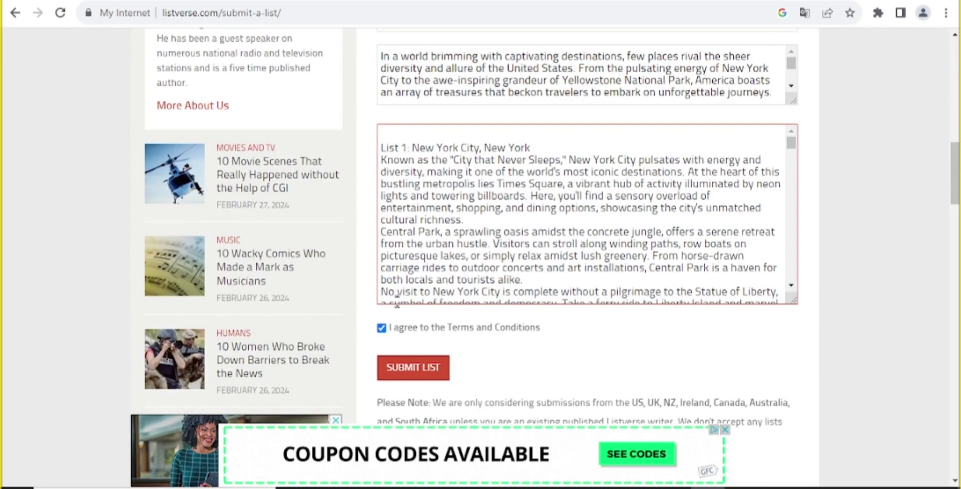